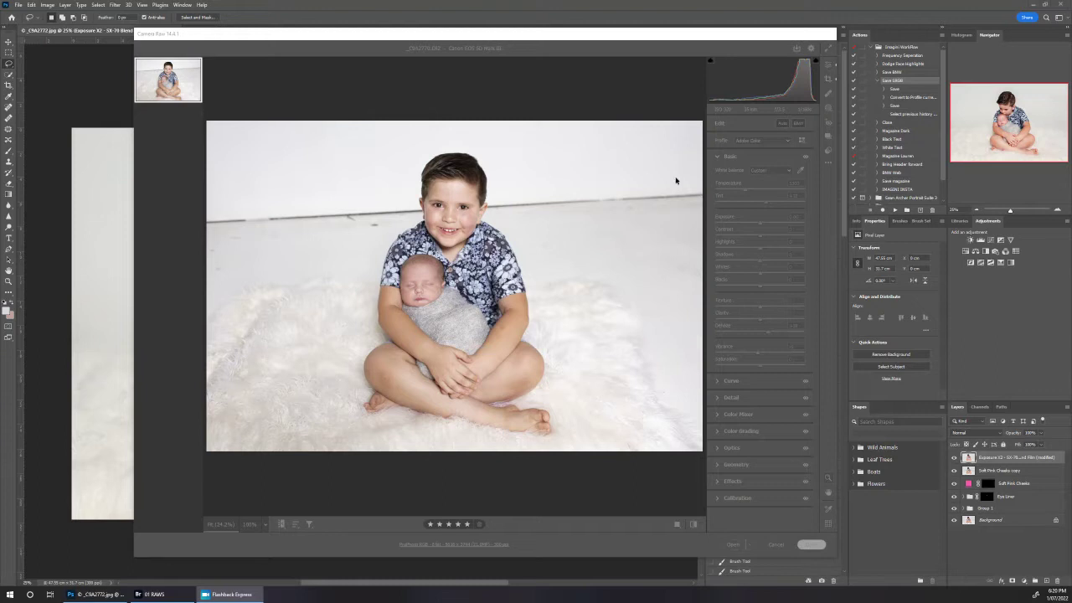
# - Open the raw photo from Camera Raw as a document, then view the finished _C9A2772.jpg
pyautogui.click(493, 117)
pyautogui.click(472, 195)
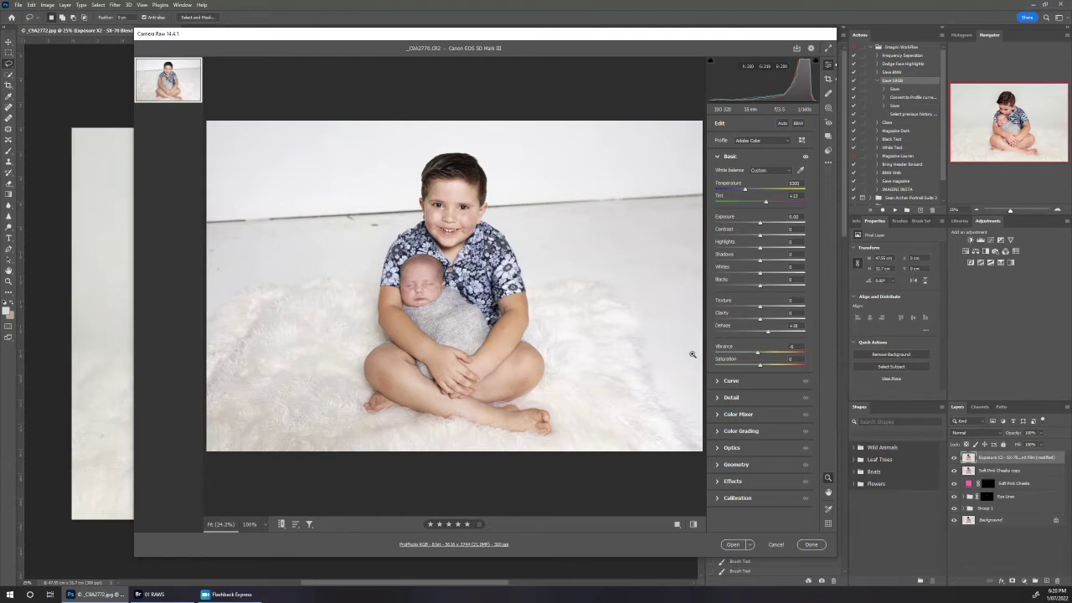
pyautogui.click(733, 544)
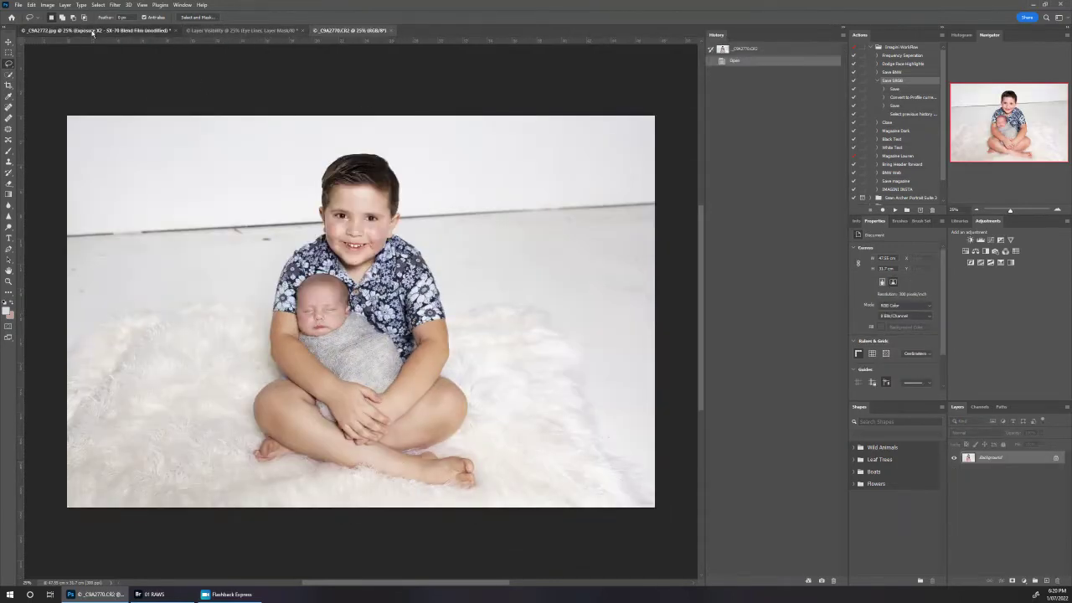
pyautogui.click(24, 30)
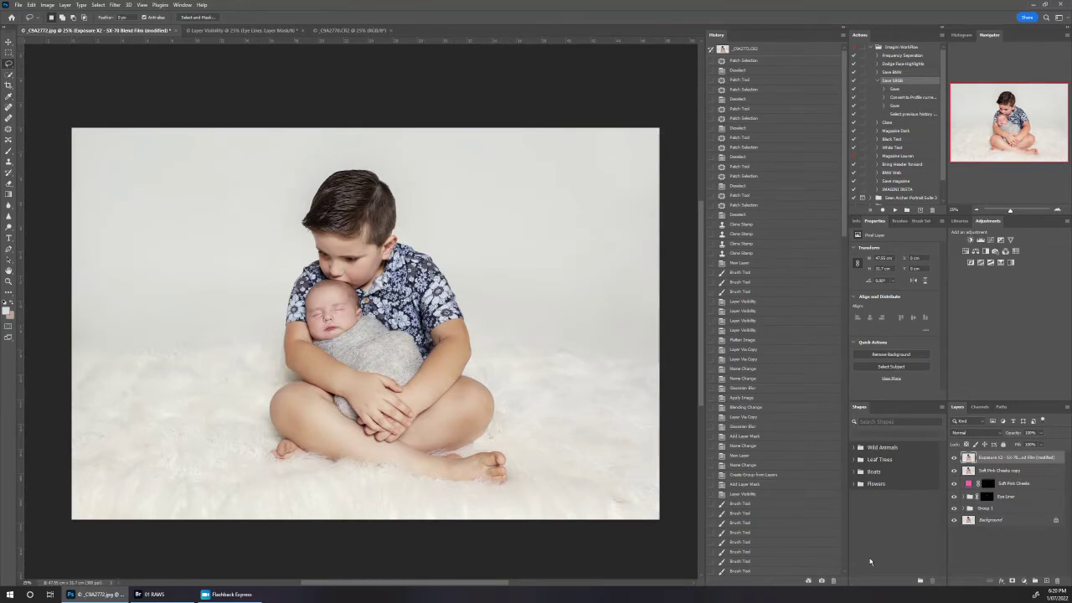
# - In the raw _C9A2770.CR2 document, duplicate the photo layer twice and mask Layer 1 copy
pyautogui.click(348, 31)
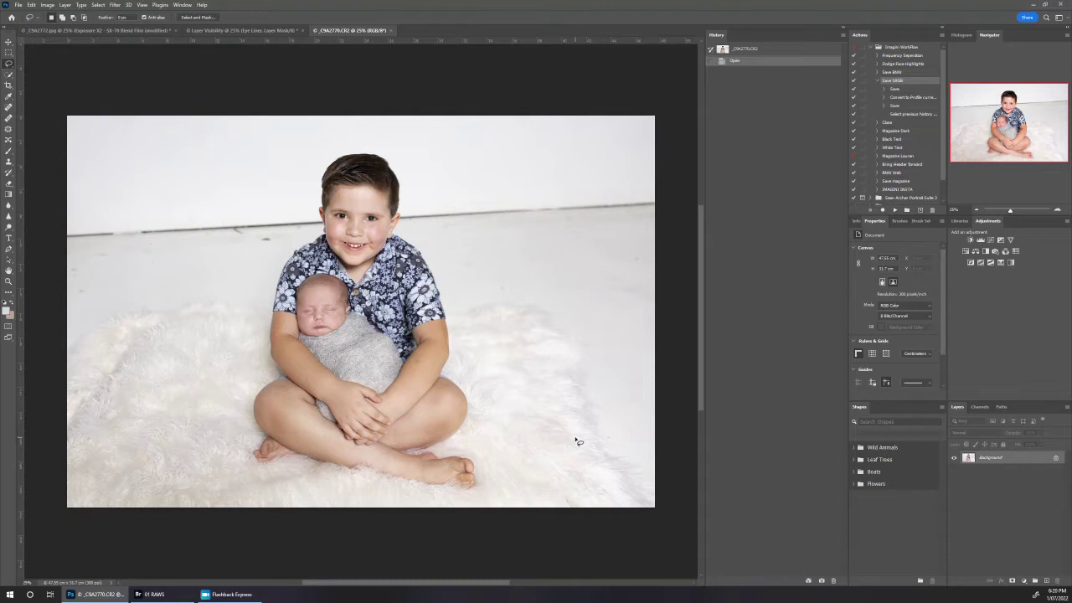
pyautogui.hotkey('ctrl', 'j')
pyautogui.hotkey('ctrl', 'j')
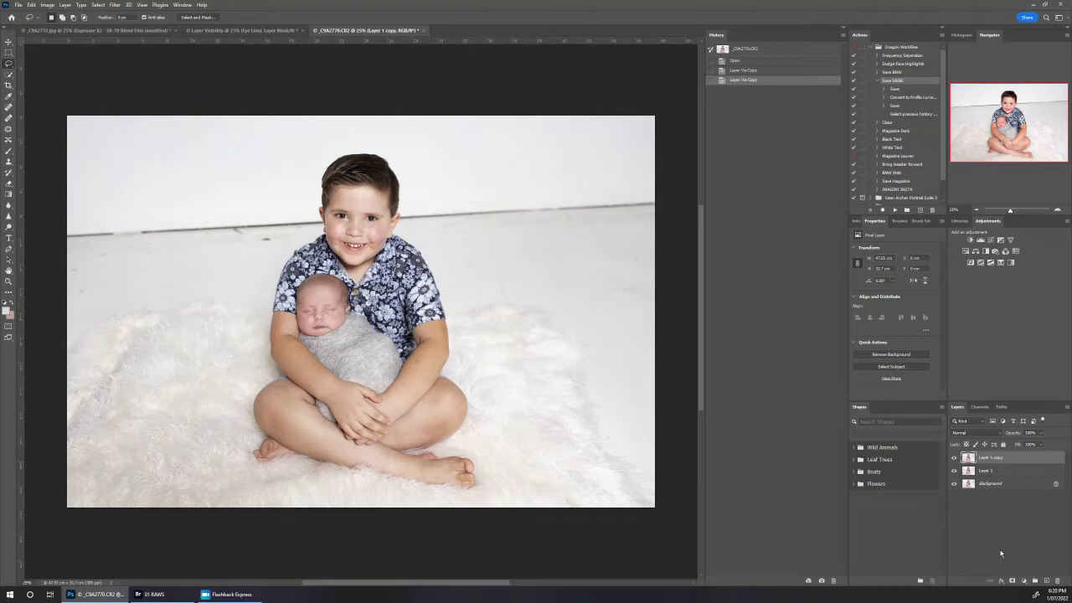
pyautogui.click(1013, 581)
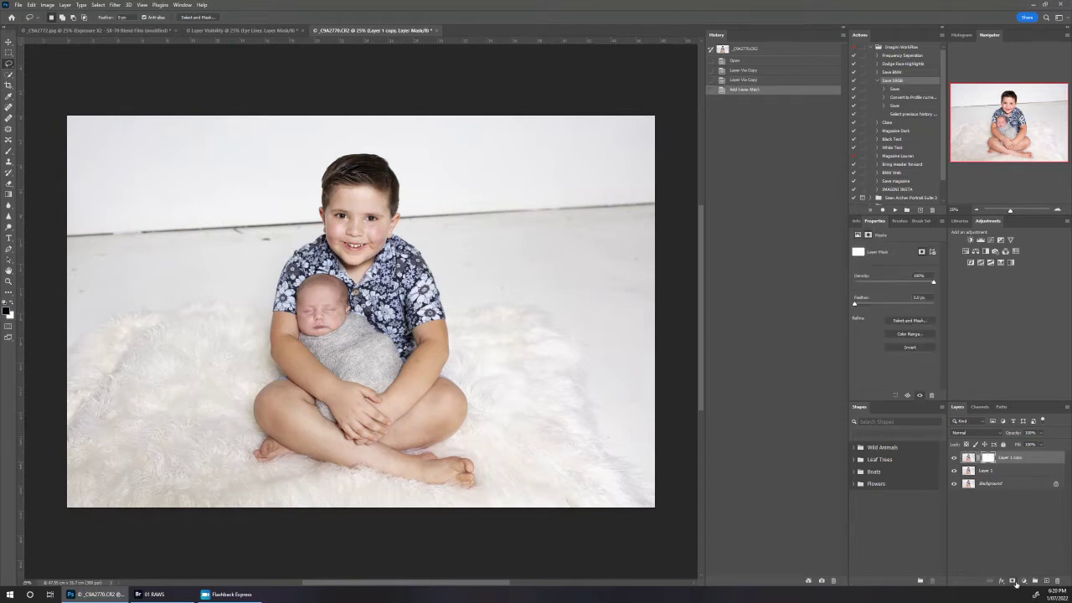
# - Brush black onto the mask at the lower right and lower left corners
pyautogui.press('b')
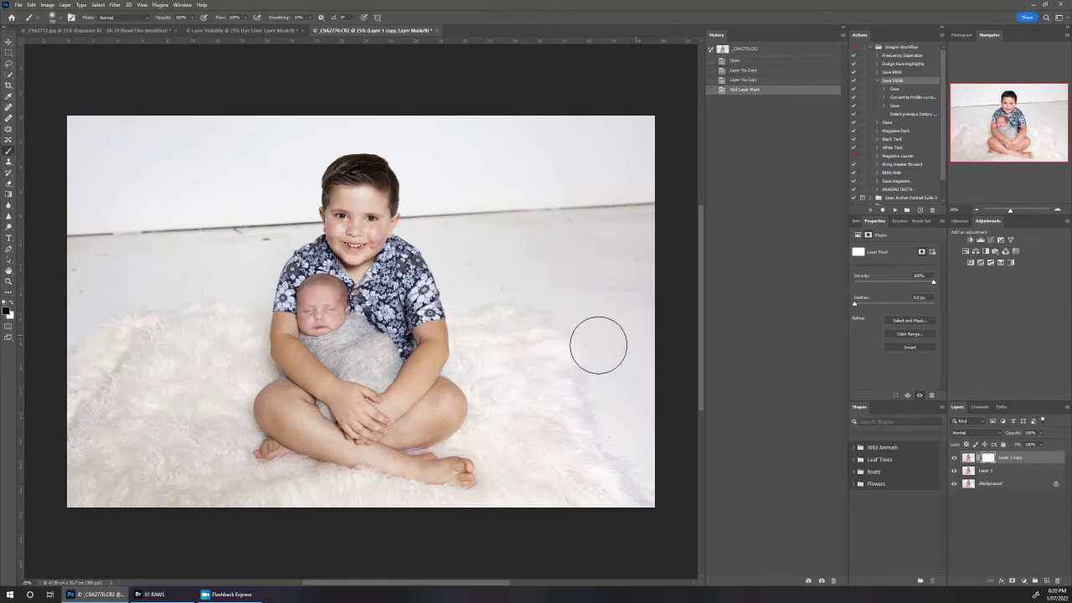
pyautogui.moveTo(608, 400)
pyautogui.mouseDown()
pyautogui.moveTo(637, 420)
pyautogui.moveTo(635, 485)
pyautogui.mouseUp()
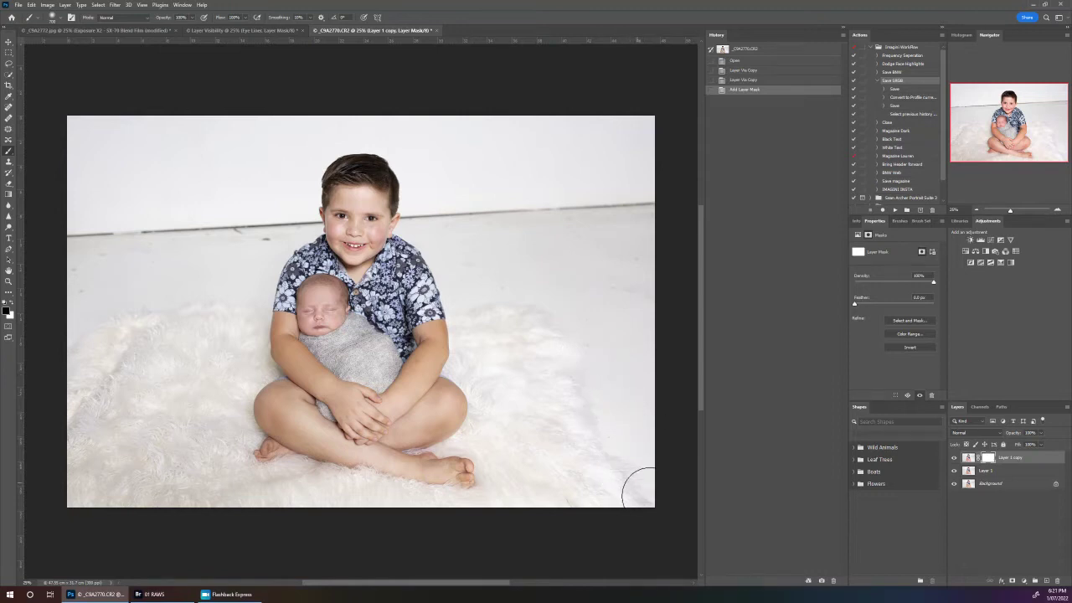
pyautogui.moveTo(108, 335)
pyautogui.mouseDown()
pyautogui.moveTo(66, 411)
pyautogui.moveTo(128, 336)
pyautogui.mouseUp()
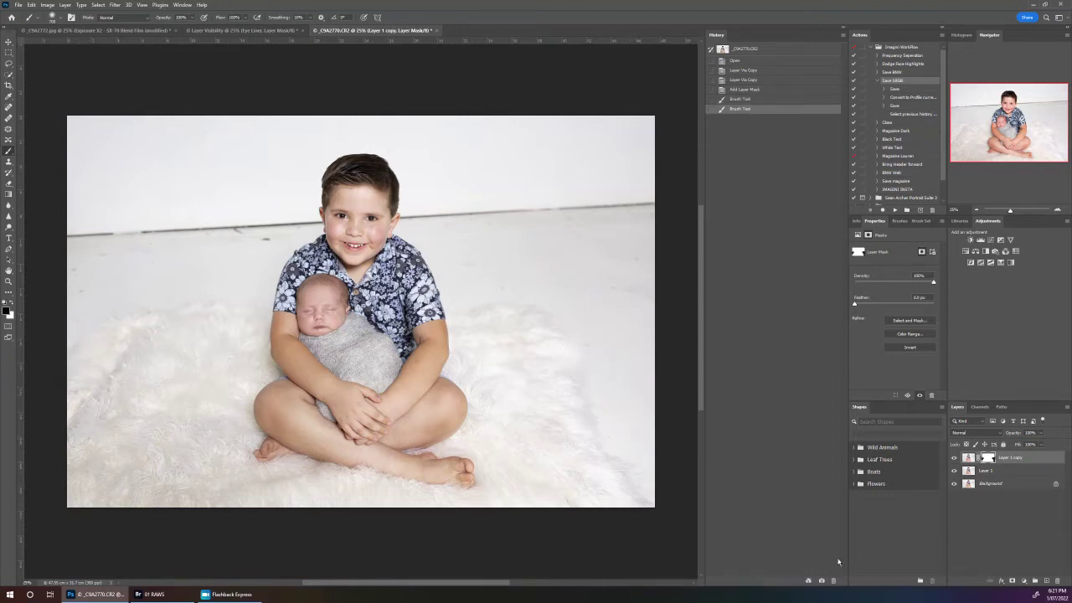
pyautogui.click(970, 471)
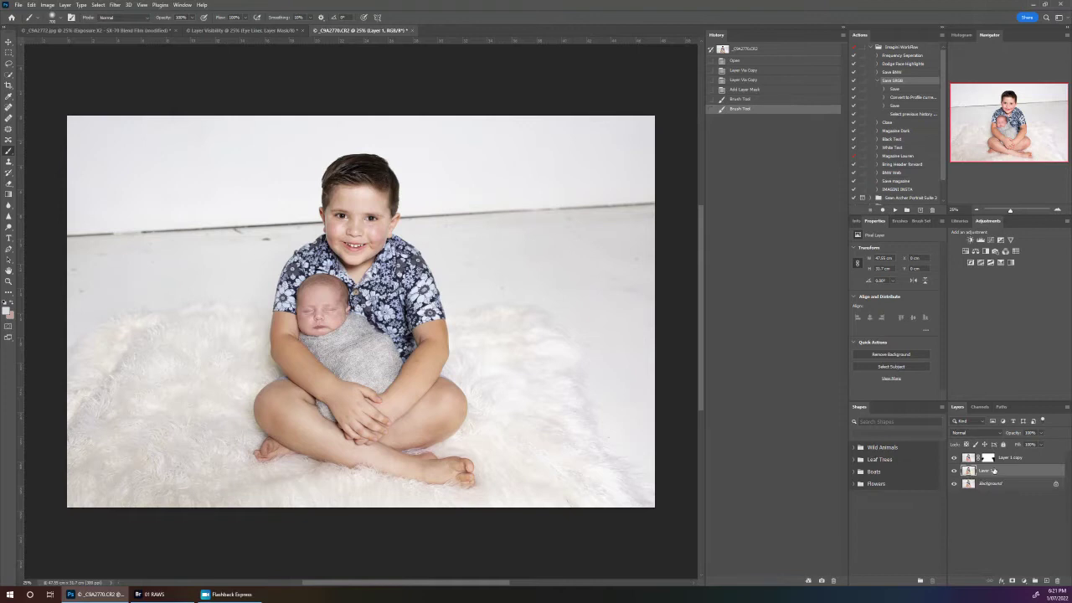
# - Move Layer 1 to the right and adjust its vertical position
pyautogui.click(9, 41)
pyautogui.moveTo(411, 360); pyautogui.dragTo(496, 359)
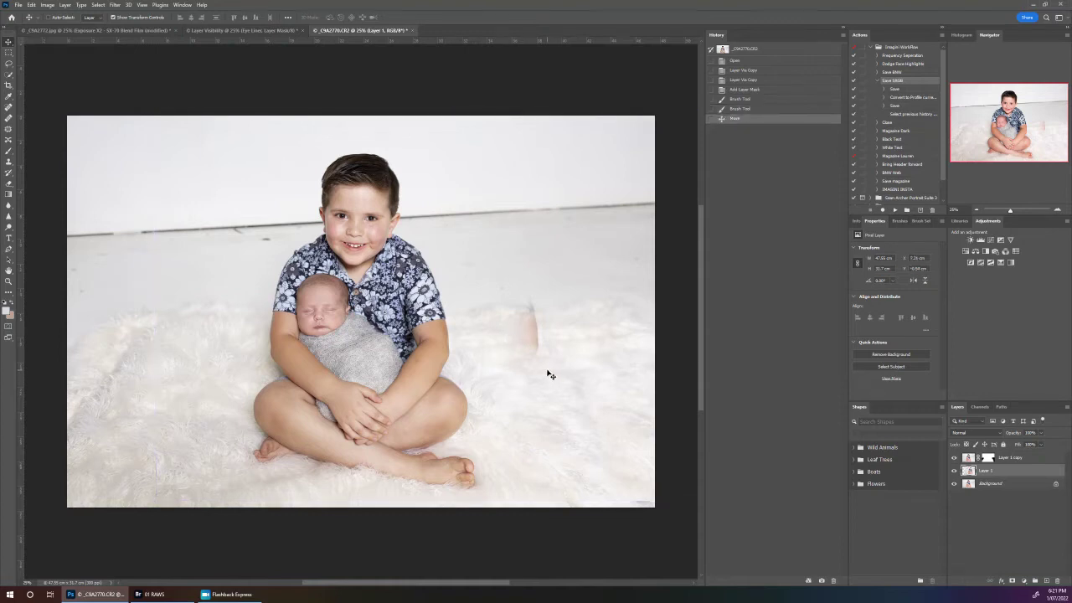
pyautogui.moveTo(549, 375); pyautogui.dragTo(436, 372)
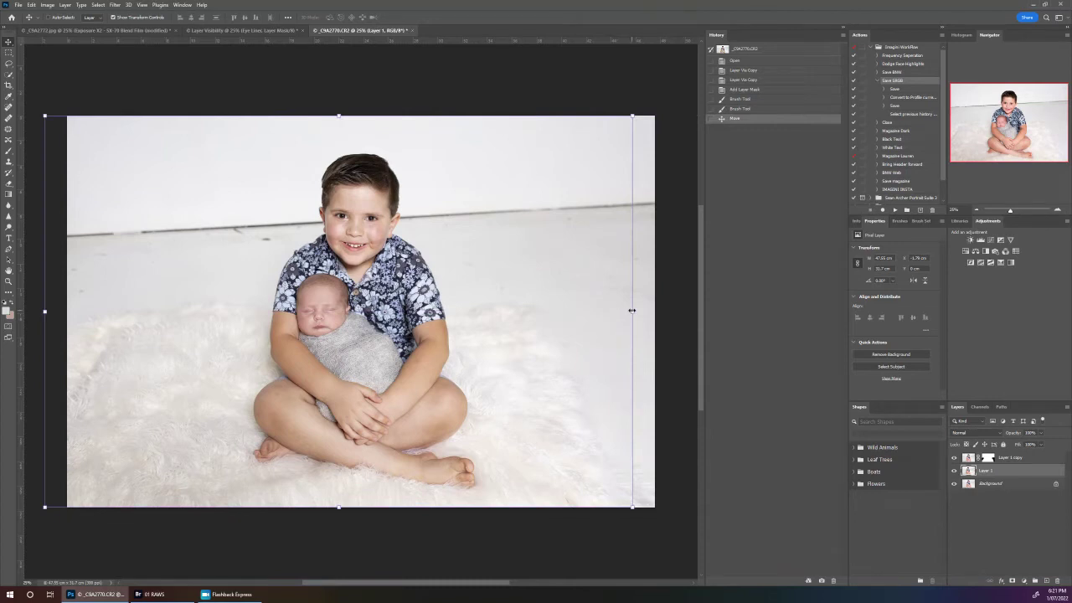
# - Stretch Layer 1 horizontally wider, nudge it slightly left, and commit the transform
pyautogui.moveTo(632, 310); pyautogui.dragTo(110, 310)
pyautogui.moveTo(540, 583); pyautogui.dragTo(348, 582)
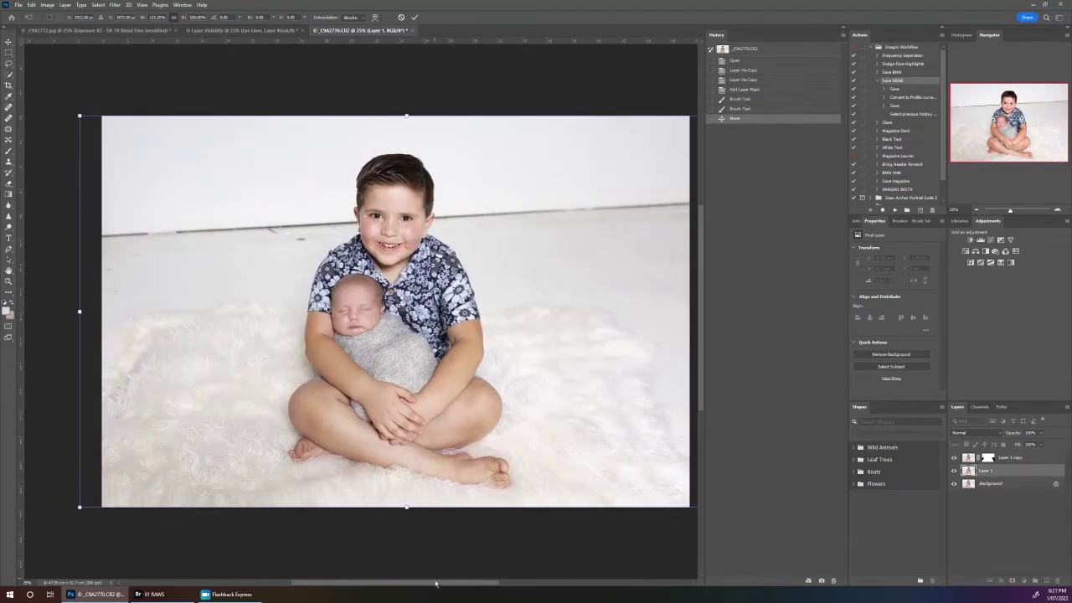
pyautogui.moveTo(435, 584); pyautogui.dragTo(477, 583)
pyautogui.moveTo(490, 411); pyautogui.dragTo(530, 417)
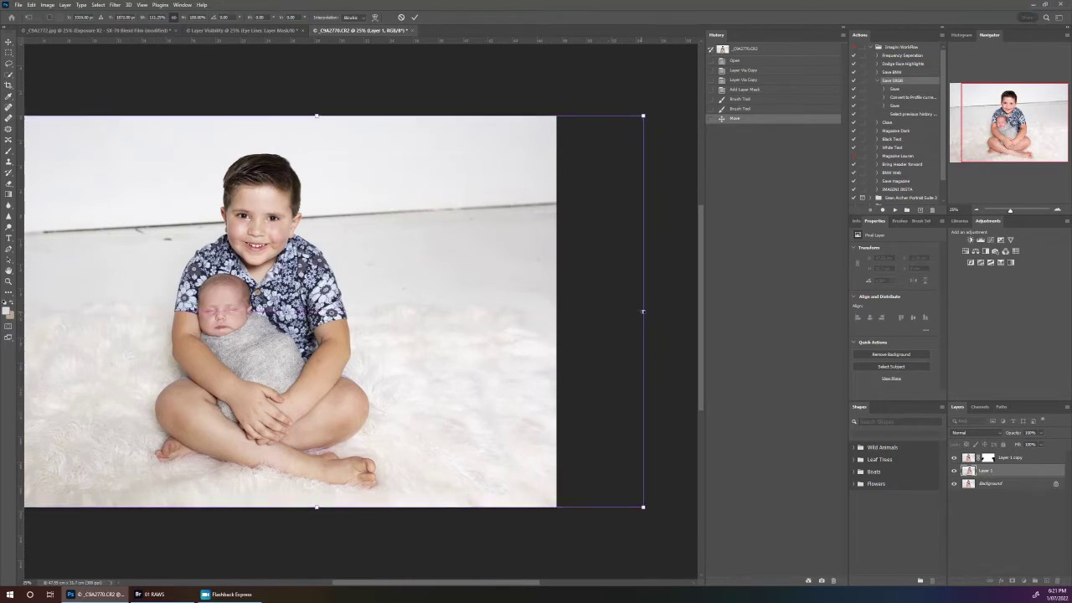
pyautogui.moveTo(643, 312); pyautogui.dragTo(683, 312)
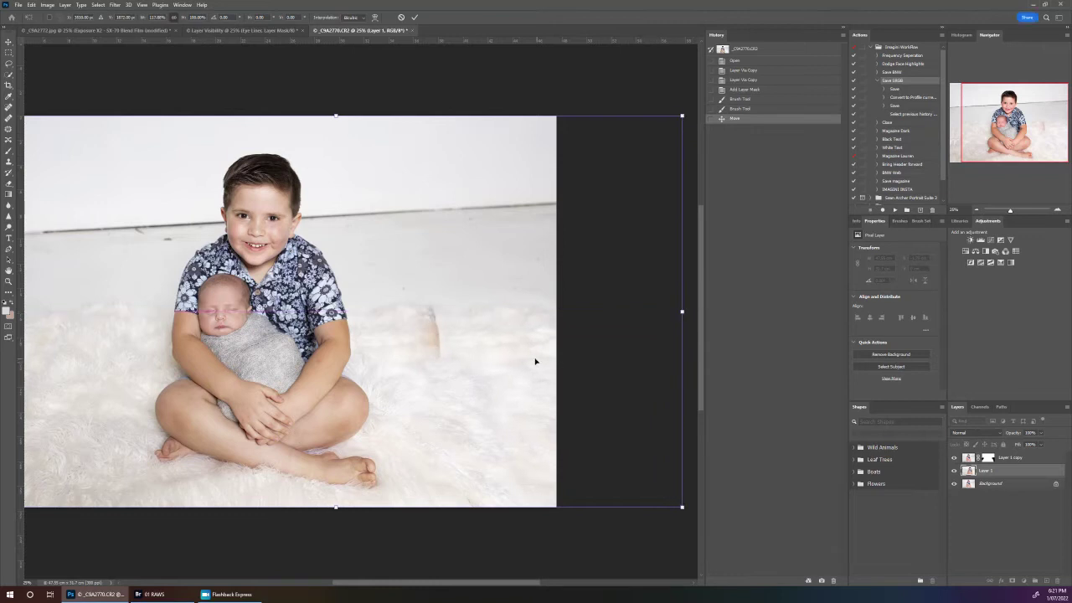
pyautogui.moveTo(535, 361); pyautogui.dragTo(508, 361)
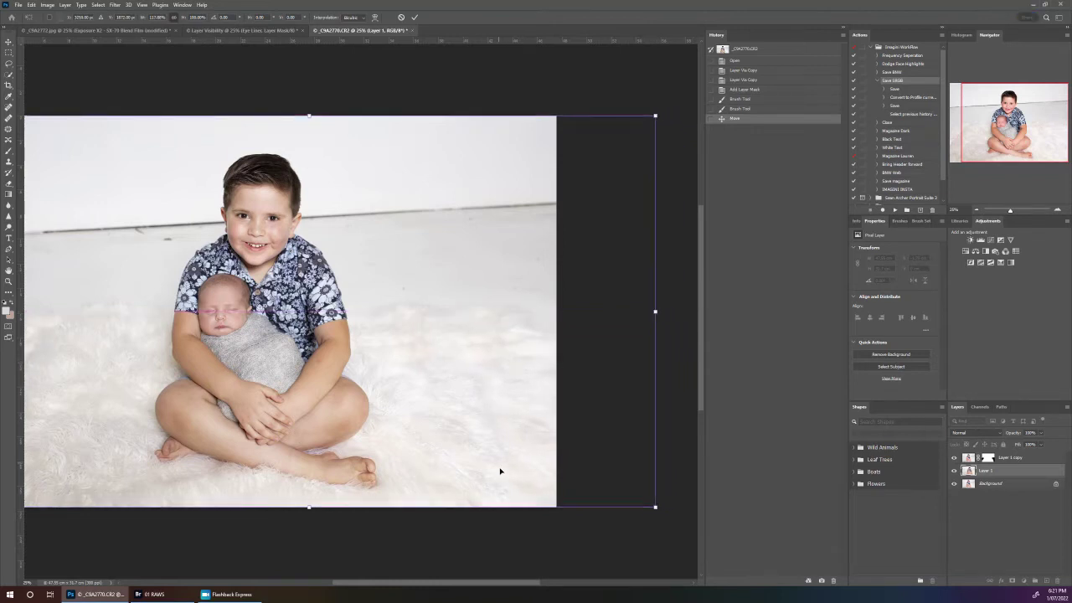
pyautogui.click(10, 53)
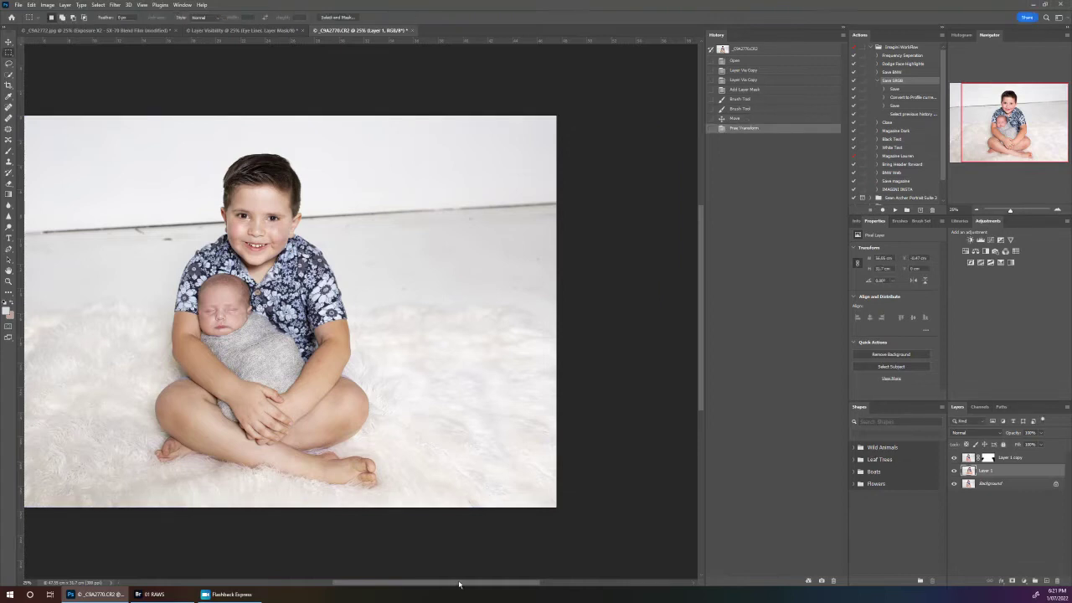
# - Toggle the masked Layer 1 copy on and off to compare it with the shifted Layer 1
pyautogui.moveTo(459, 584); pyautogui.dragTo(405, 581)
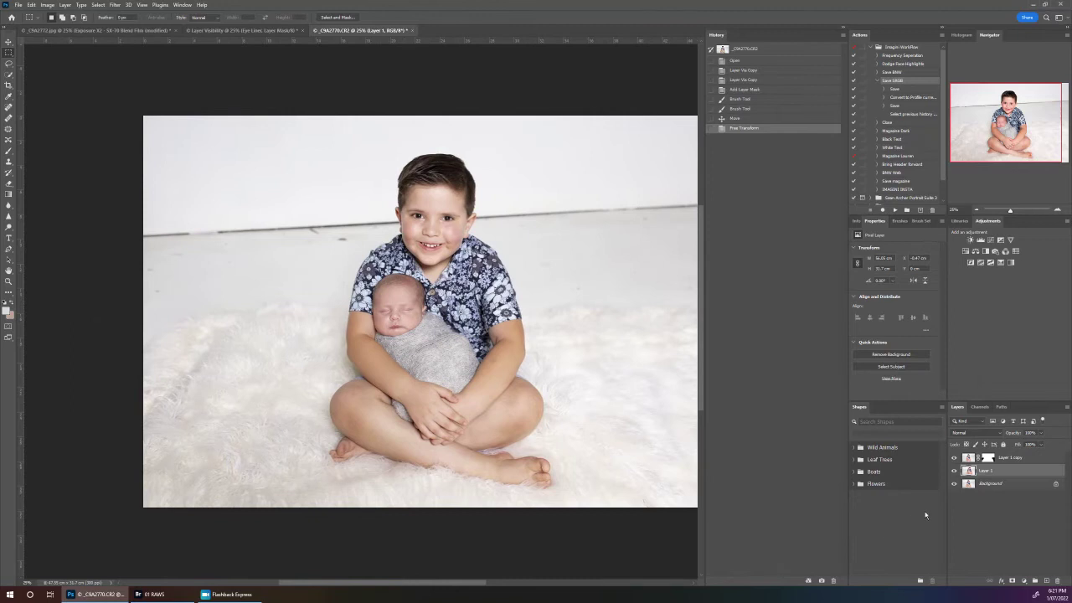
pyautogui.click(955, 458)
pyautogui.moveTo(465, 577); pyautogui.dragTo(500, 582)
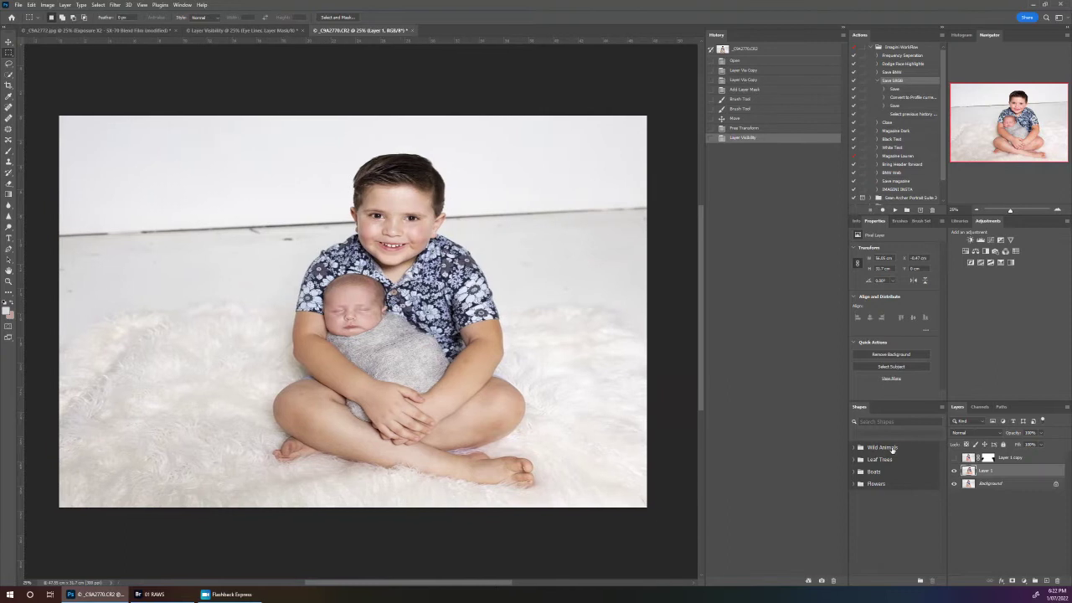
pyautogui.click(955, 458)
pyautogui.click(954, 459)
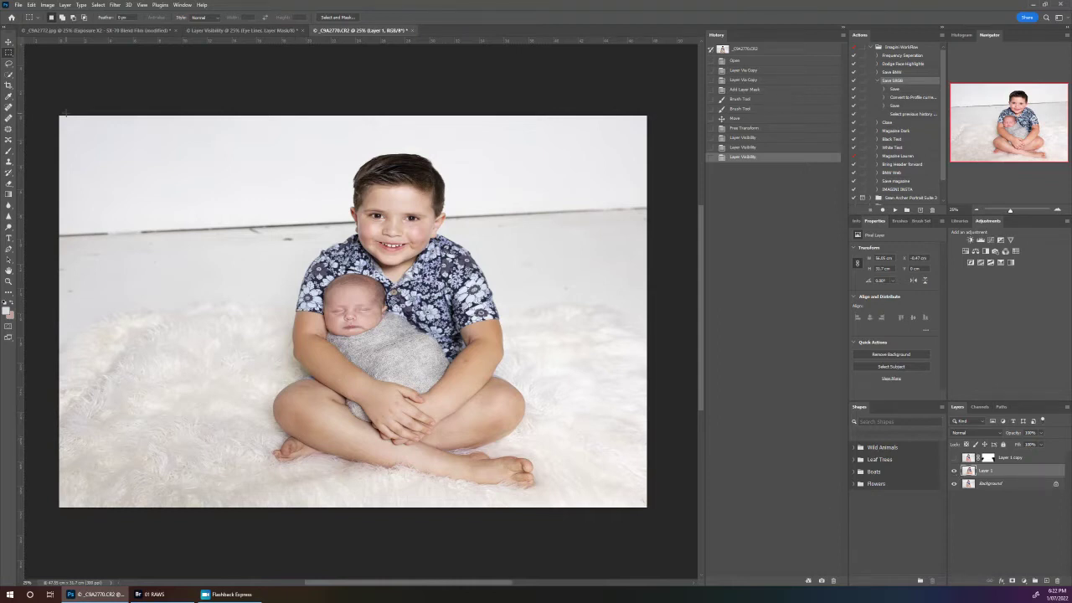
# - Copy a rectangular selection of the image's left part onto new Layer 2, then show Layer 1 copy
pyautogui.moveTo(58, 115); pyautogui.dragTo(363, 506)
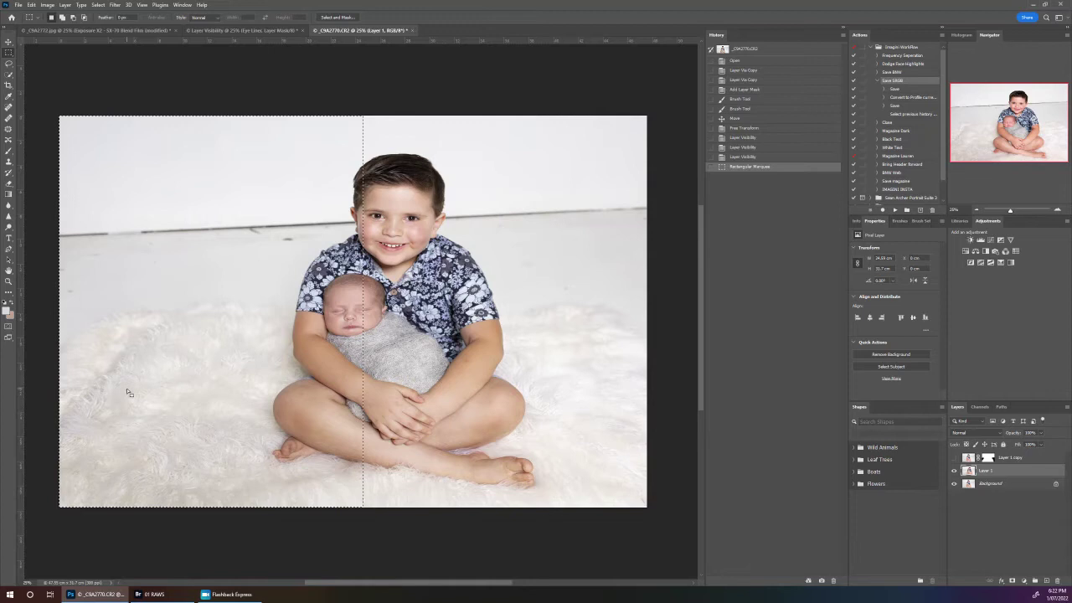
pyautogui.rightClick(229, 345)
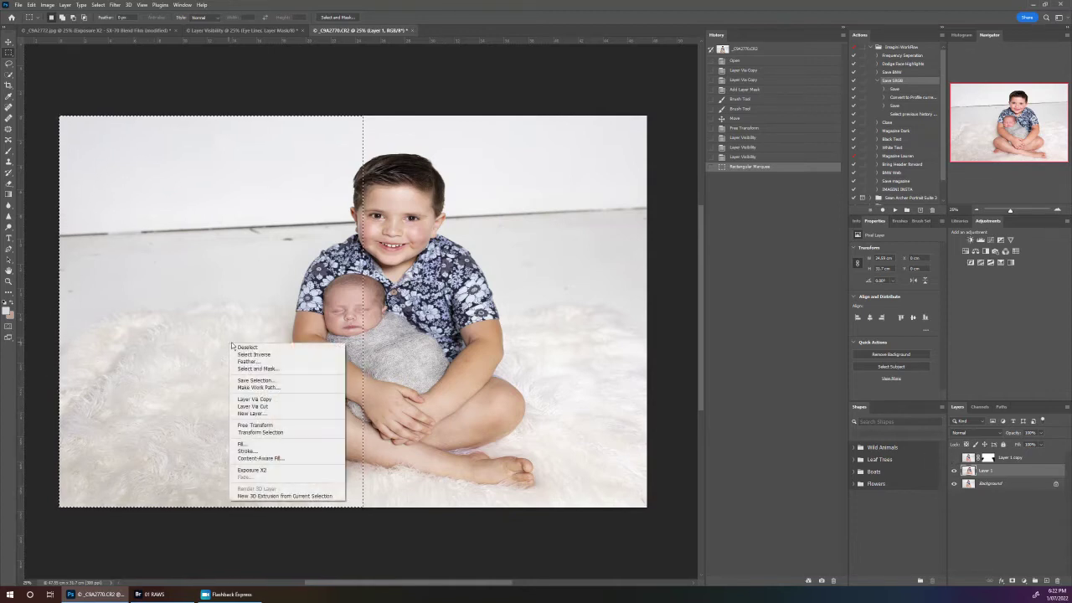
pyautogui.click(271, 399)
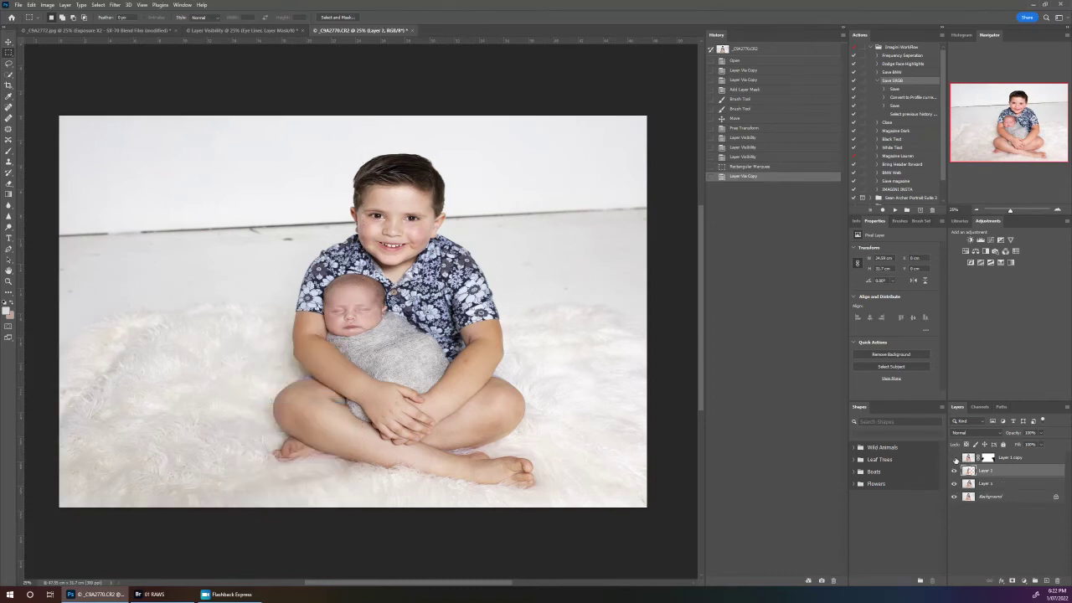
pyautogui.click(955, 459)
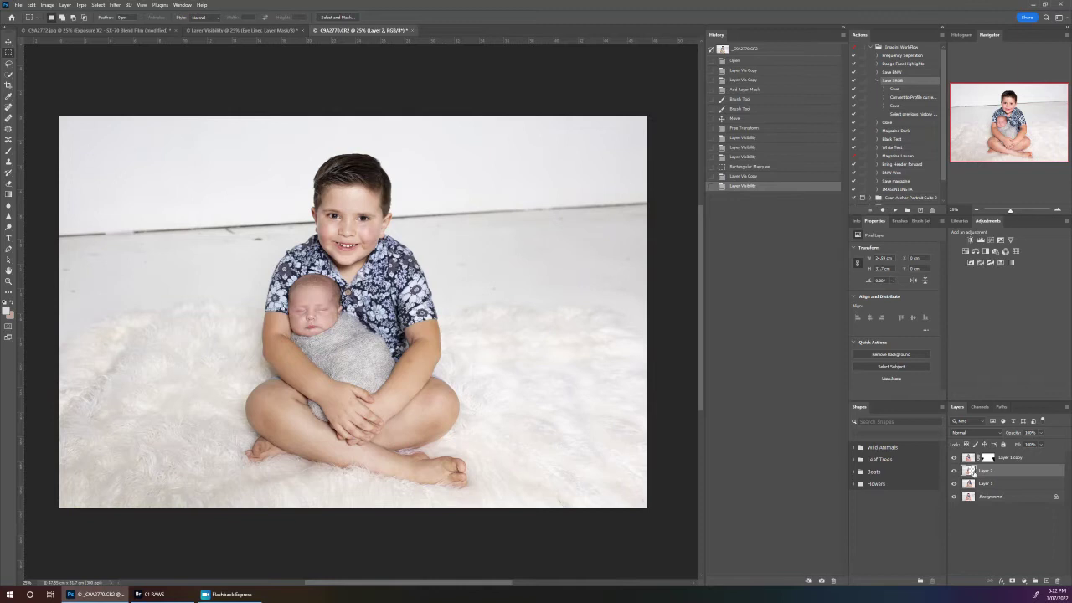
pyautogui.click(9, 41)
pyautogui.moveTo(290, 293); pyautogui.dragTo(224, 292)
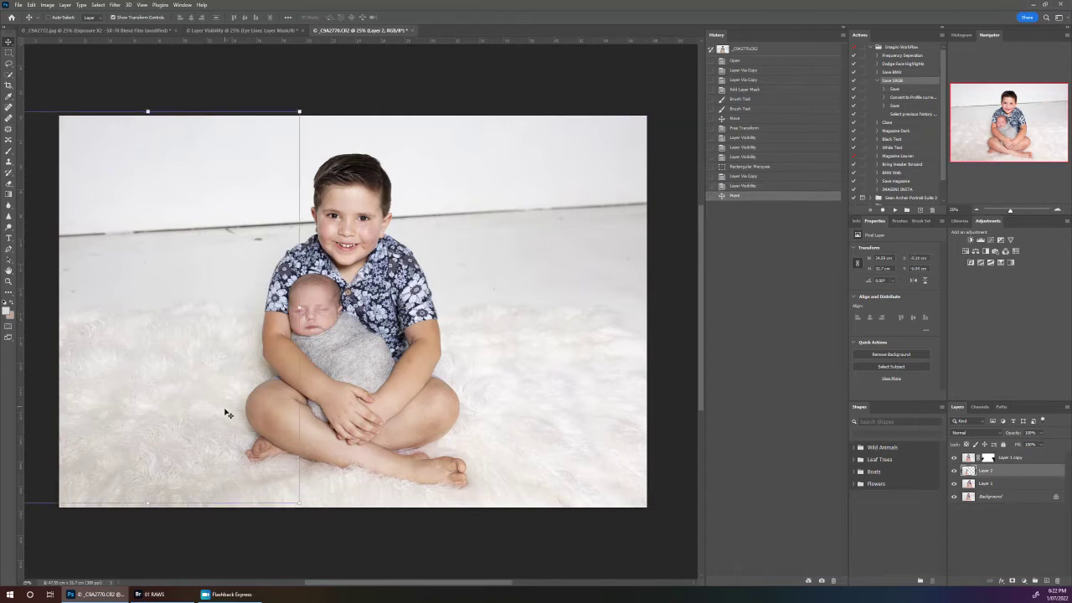
pyautogui.click(14, 53)
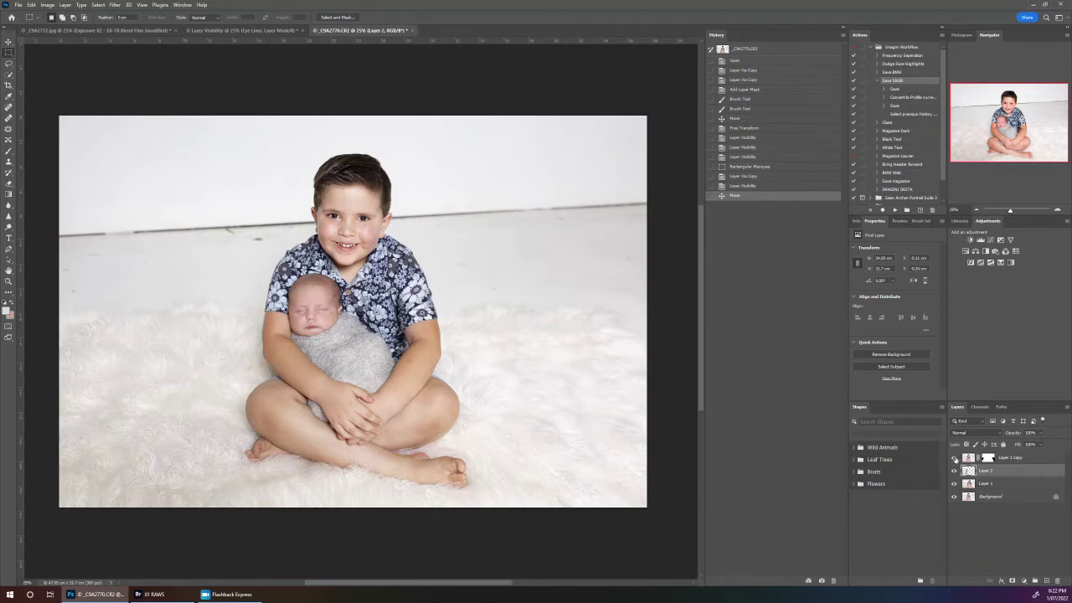
pyautogui.click(977, 458)
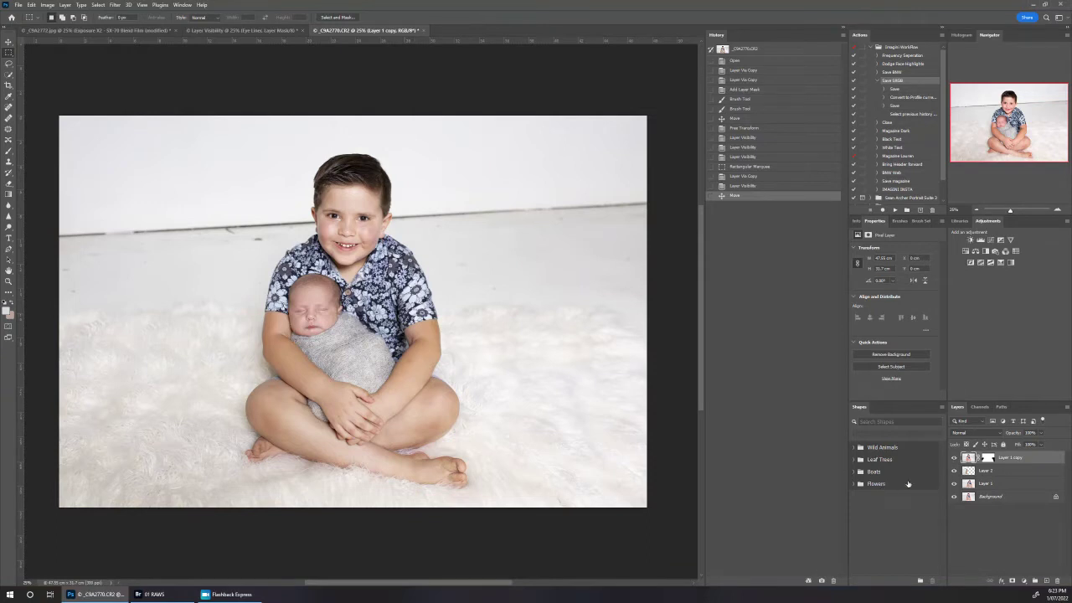
pyautogui.click(954, 458)
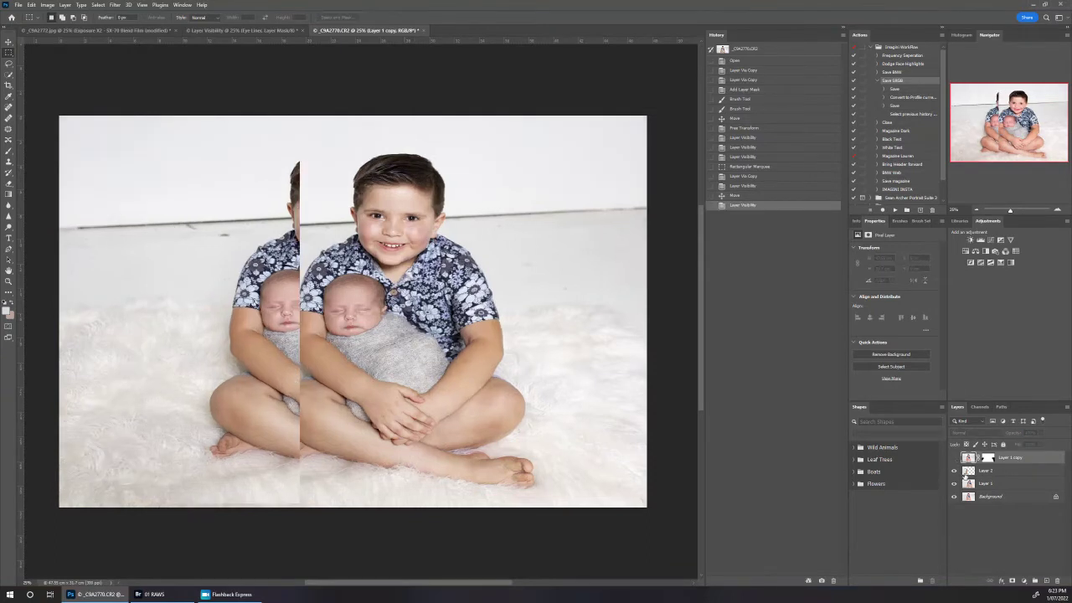
pyautogui.click(966, 474)
pyautogui.click(955, 472)
pyautogui.click(955, 472)
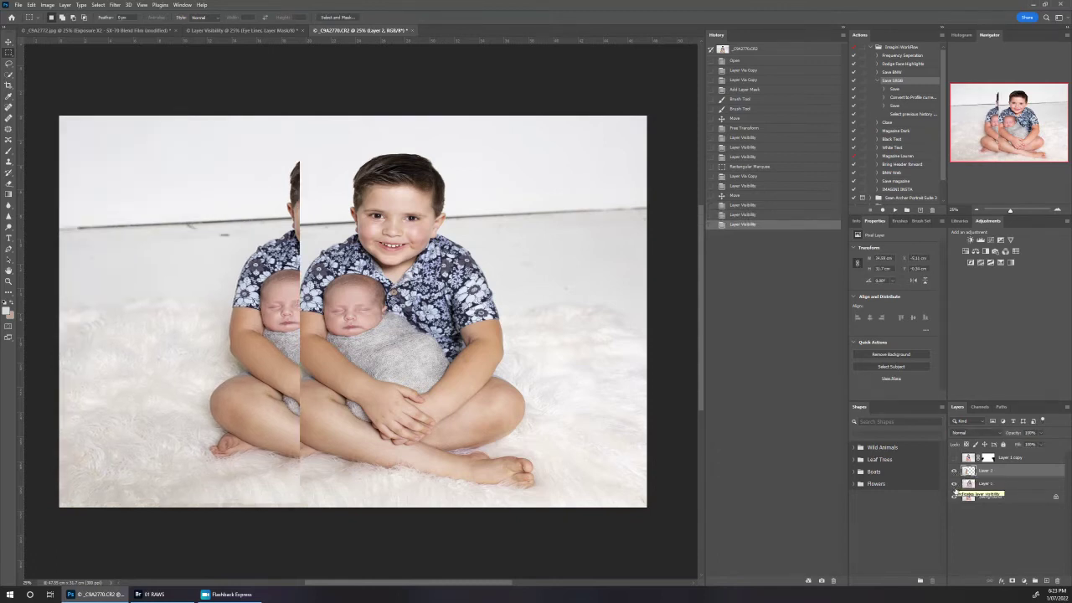
pyautogui.click(954, 472)
pyautogui.click(970, 485)
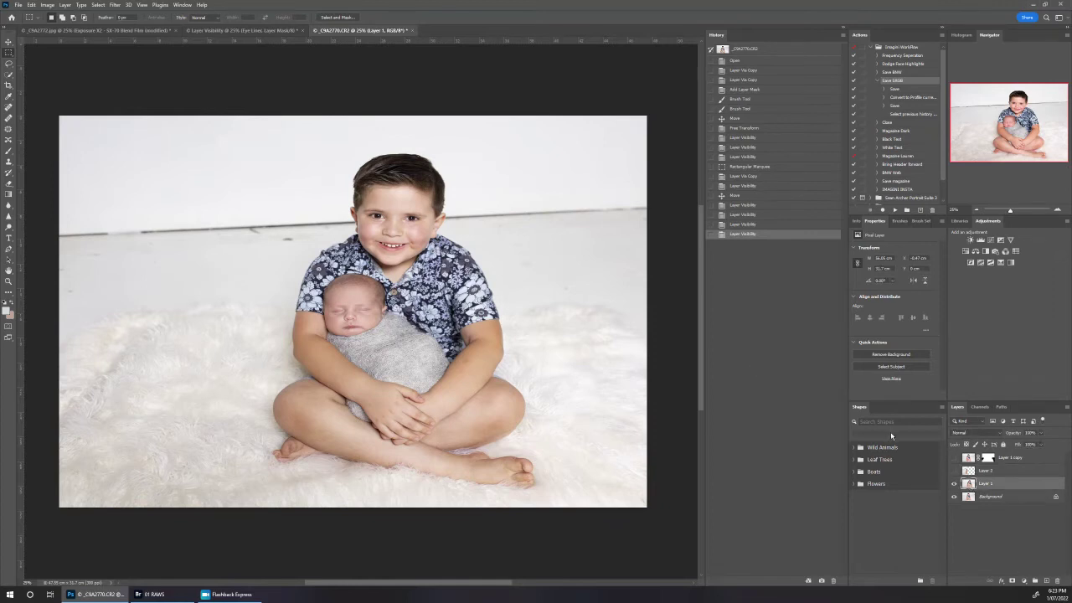
pyautogui.click(955, 471)
pyautogui.click(954, 458)
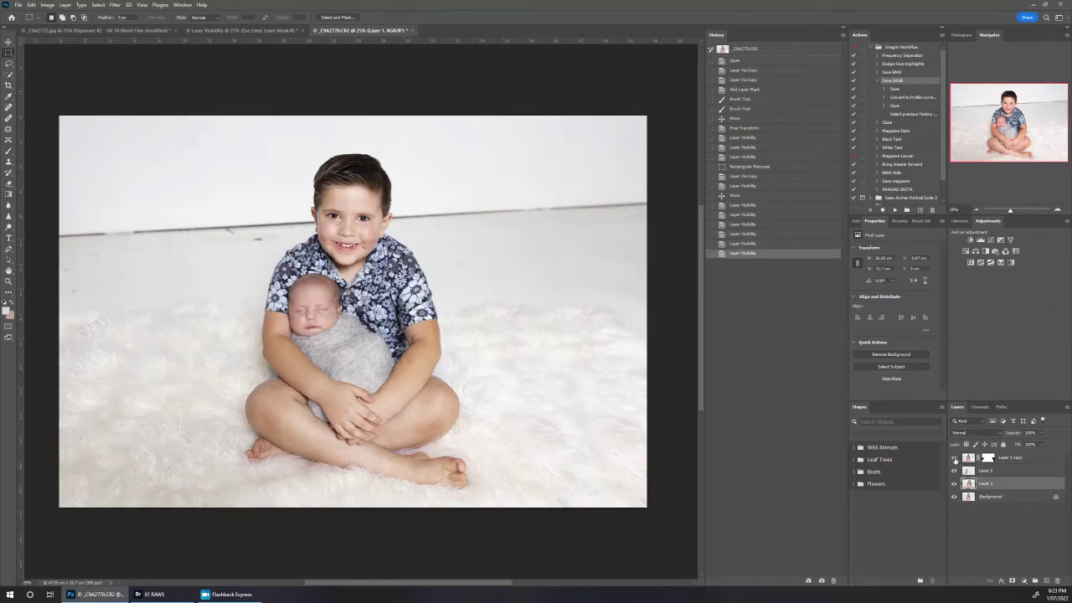
pyautogui.click(990, 497)
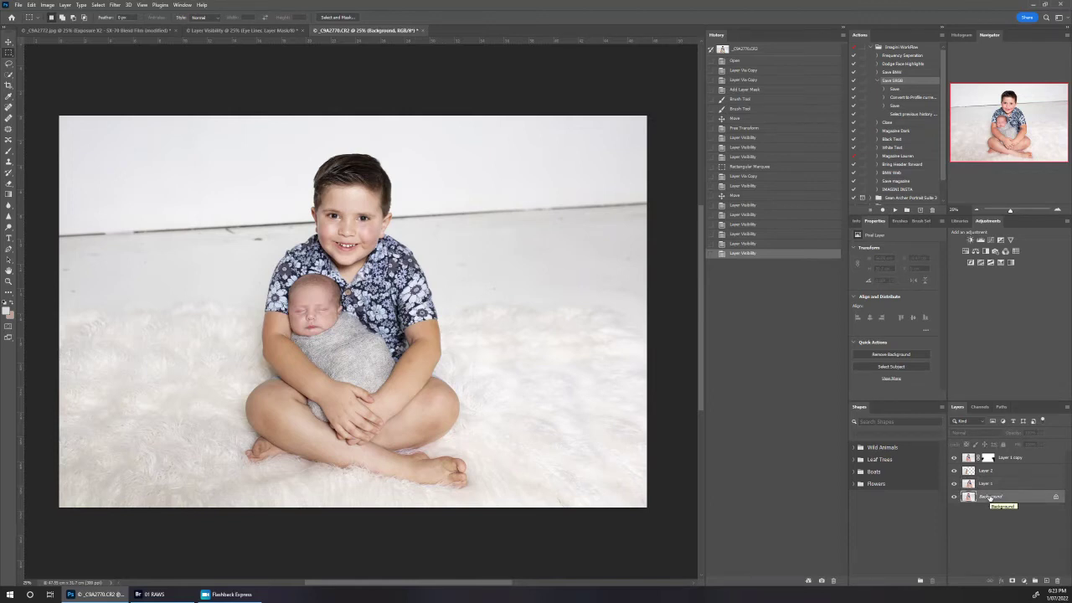
# - Apply Flatten Image from the Background layer's context menu to merge every layer
pyautogui.rightClick(993, 500)
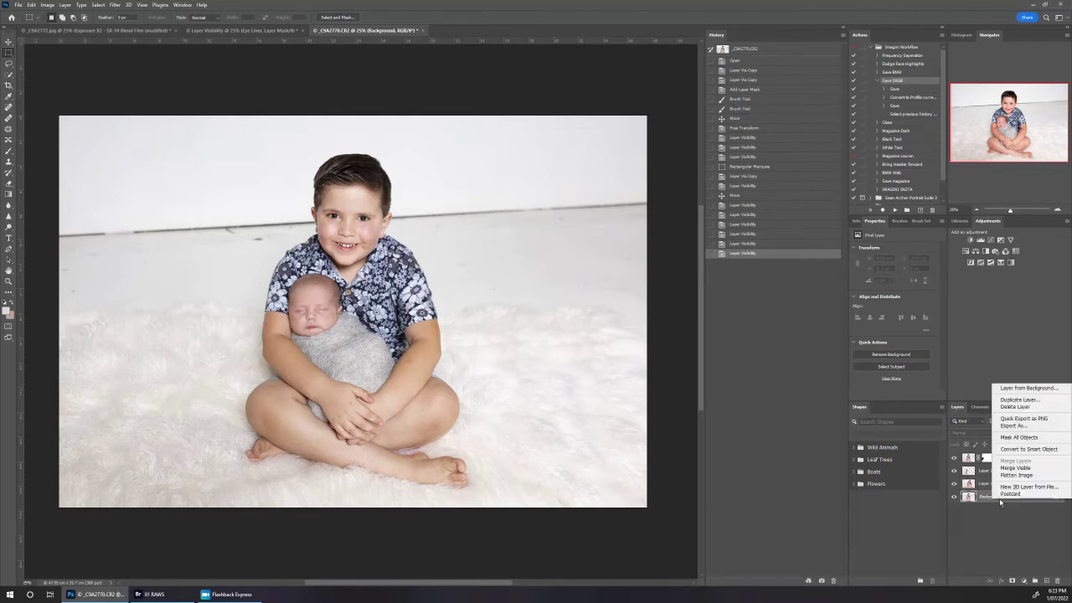
pyautogui.click(1016, 475)
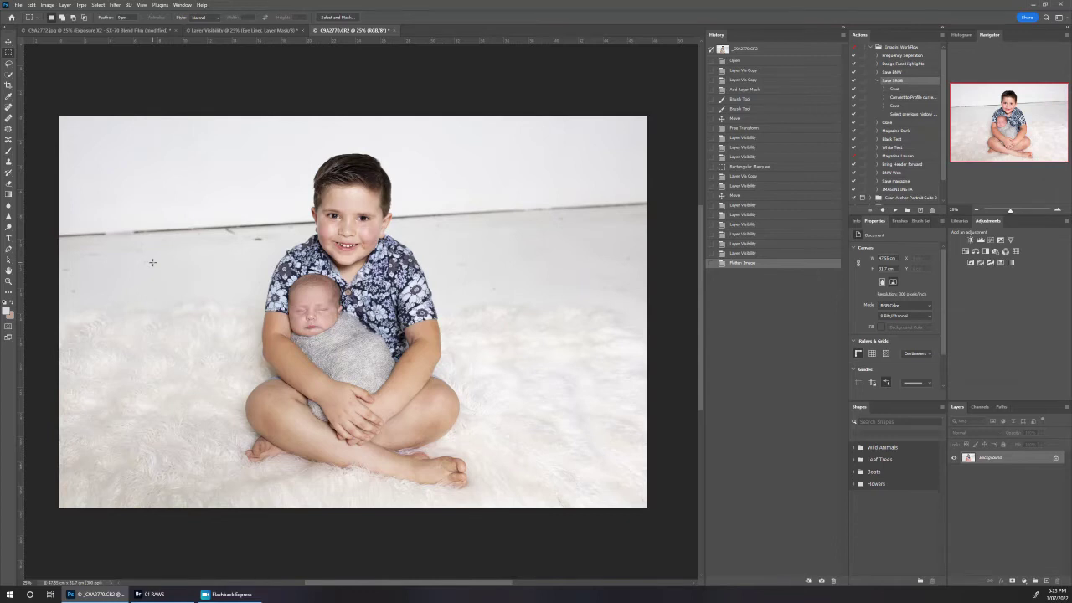
# - Use the Quick Selection tool's Select Subject to pick out the boy and newborn, zooming in on his face
pyautogui.press('w')
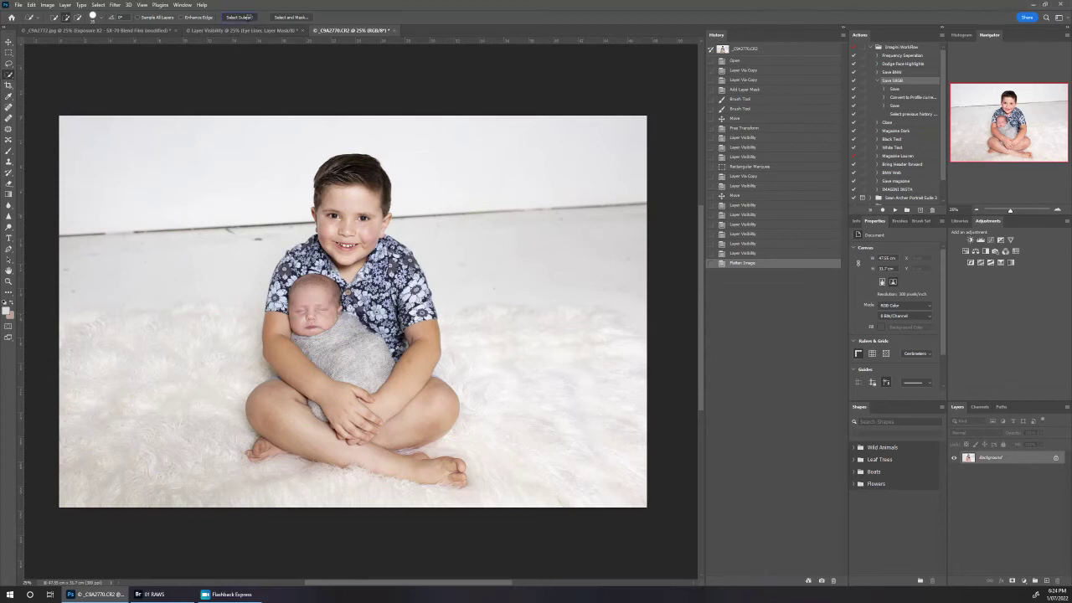
pyautogui.click(248, 17)
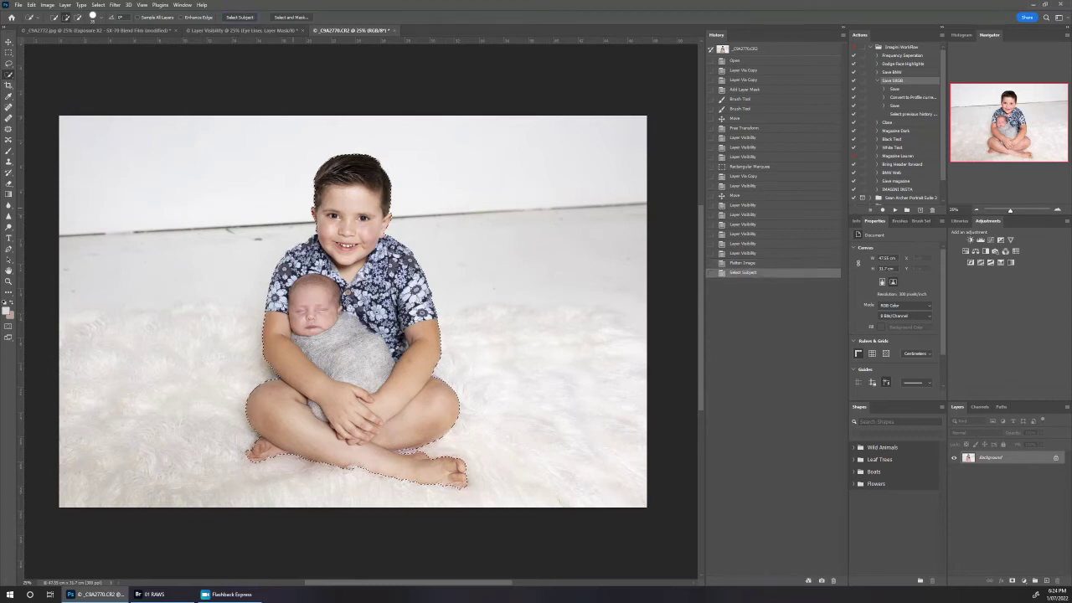
pyautogui.press('z')
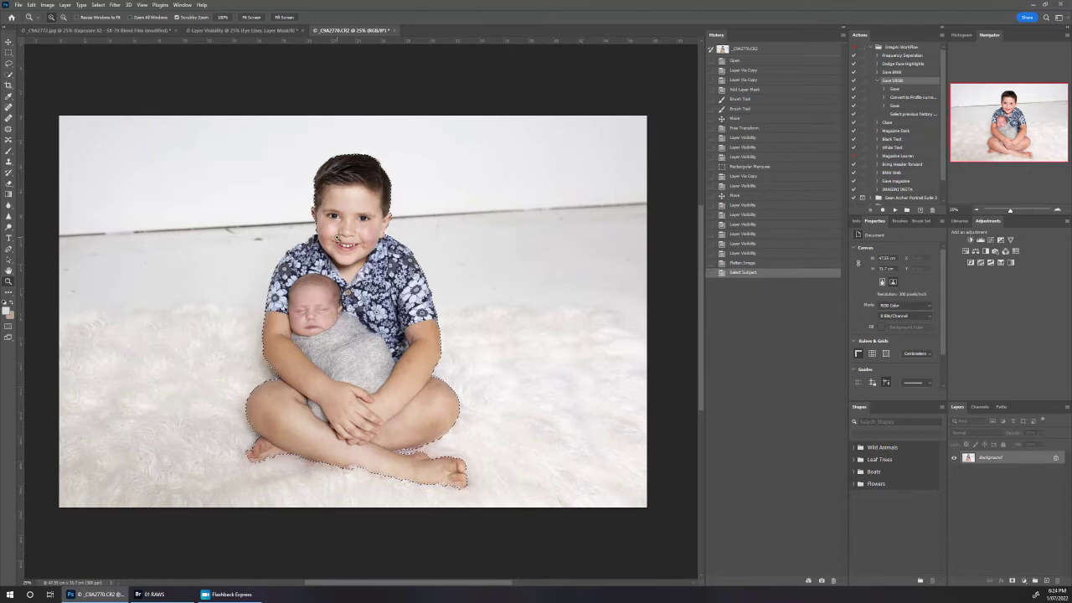
pyautogui.moveTo(323, 224); pyautogui.dragTo(369, 282)
pyautogui.click(369, 281)
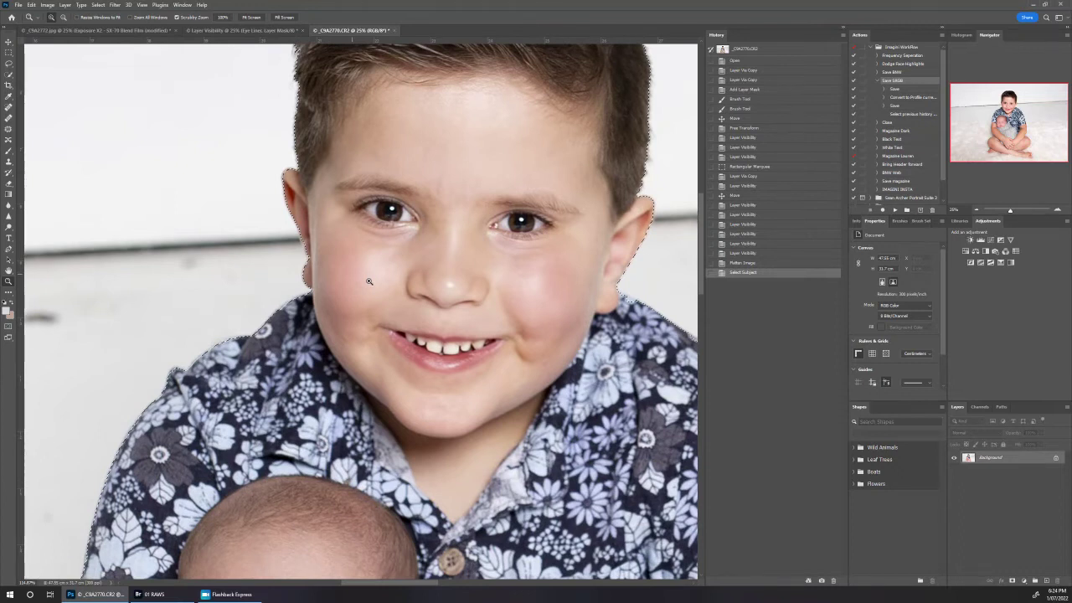
# - Refine the subject selection's edges in Select and Mask, apply it, and zoom back out
pyautogui.press('w')
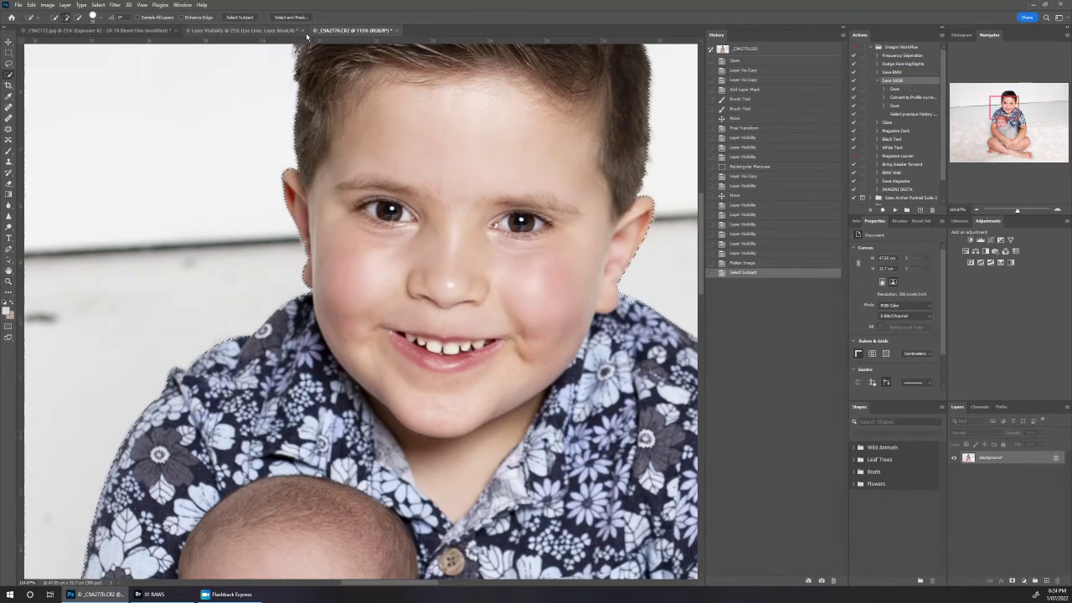
pyautogui.click(291, 17)
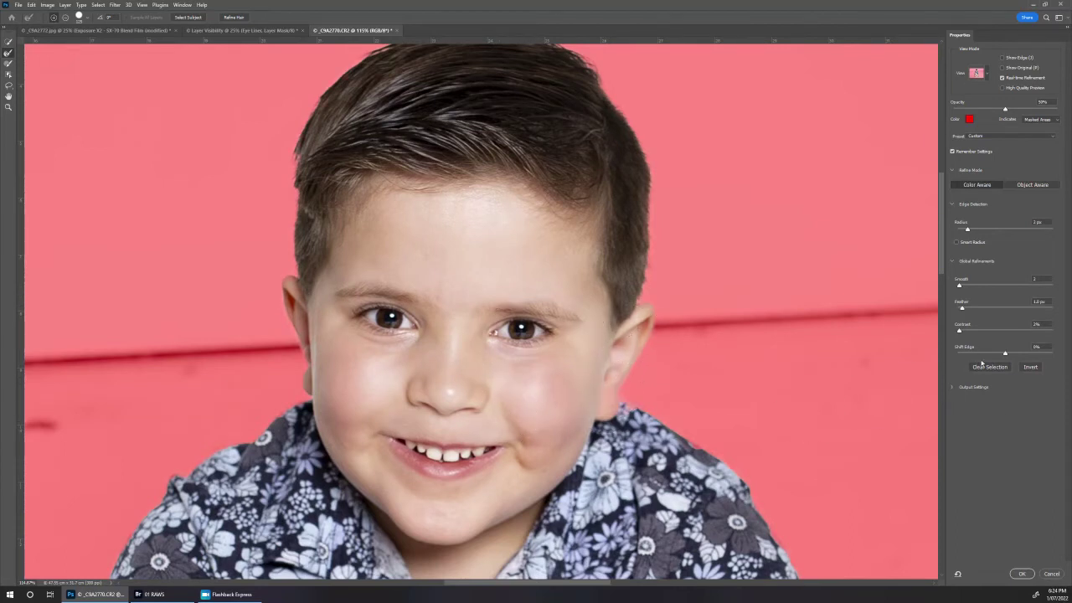
pyautogui.click(1022, 574)
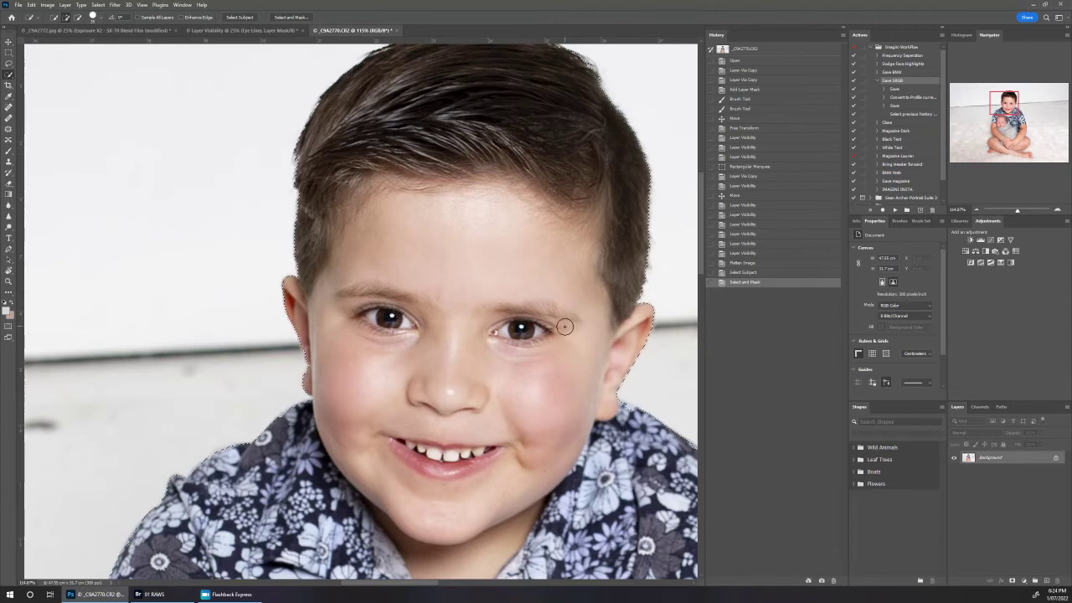
pyautogui.press('z')
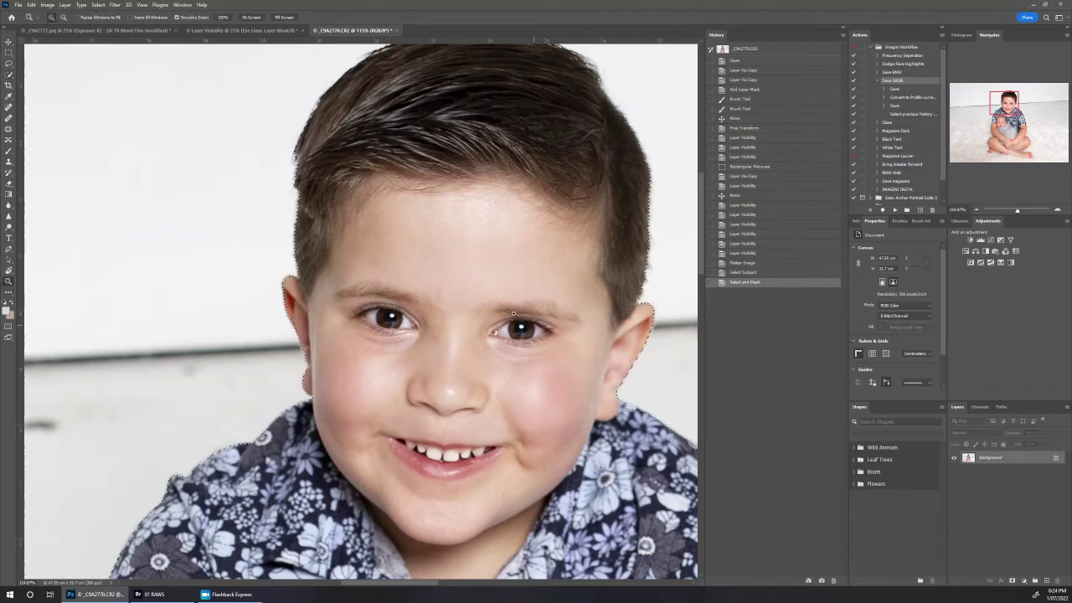
pyautogui.moveTo(474, 294); pyautogui.dragTo(414, 243)
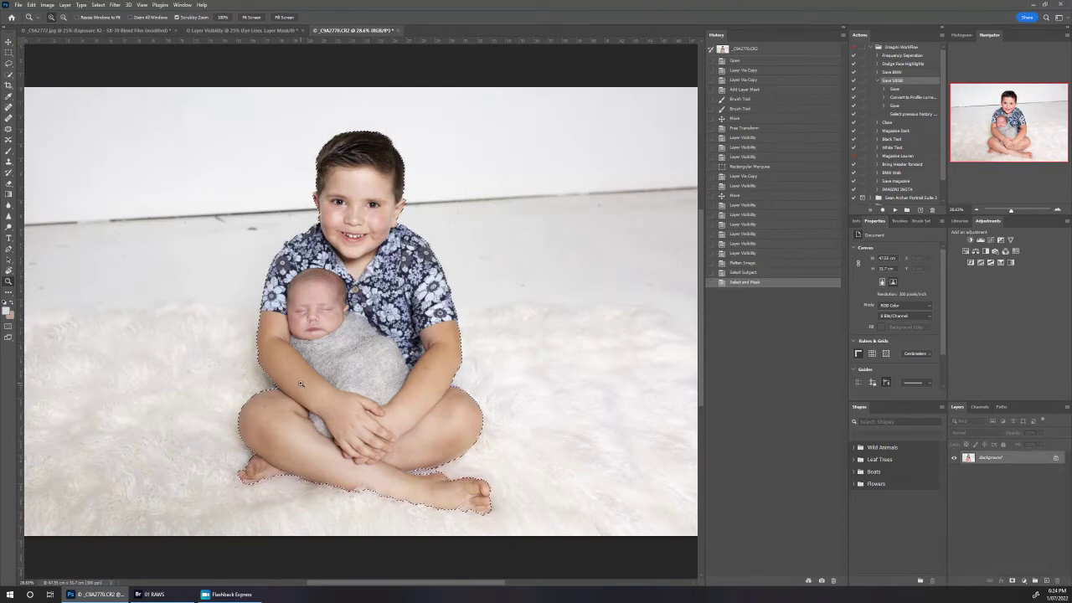
# - Copy the selected subject to Layer 1, check the cutout with Background hidden, then reselect Background
pyautogui.hotkey('ctrl', 'j')
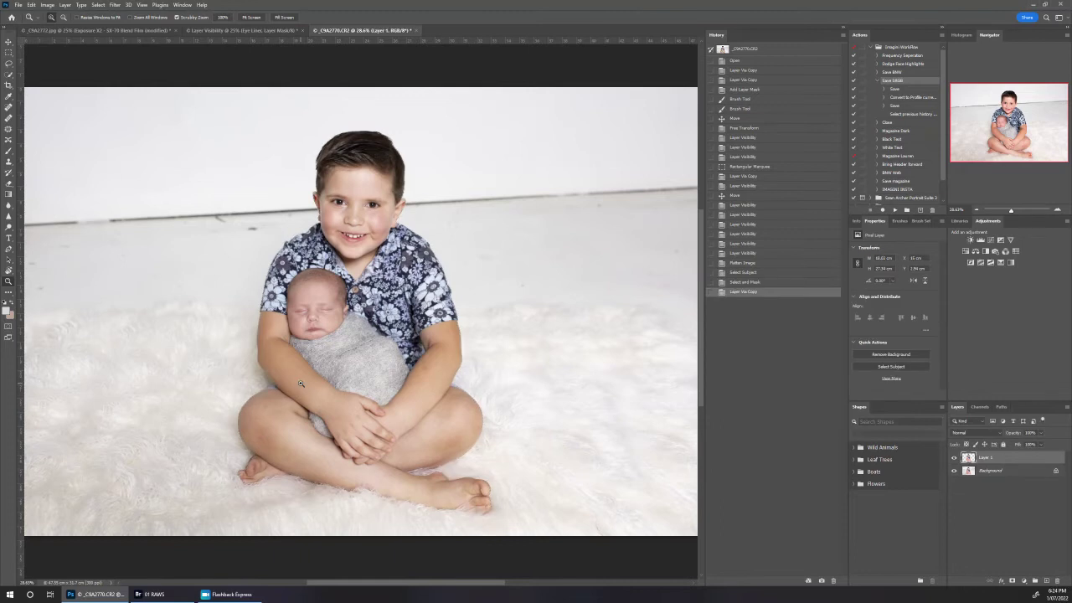
pyautogui.click(955, 471)
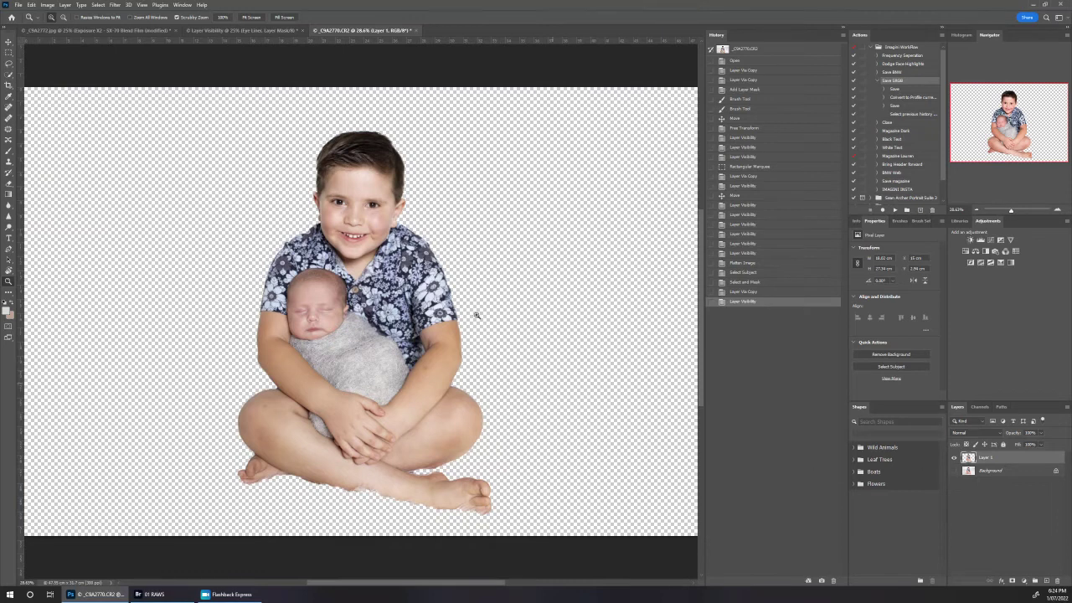
pyautogui.moveTo(372, 214); pyautogui.dragTo(436, 233)
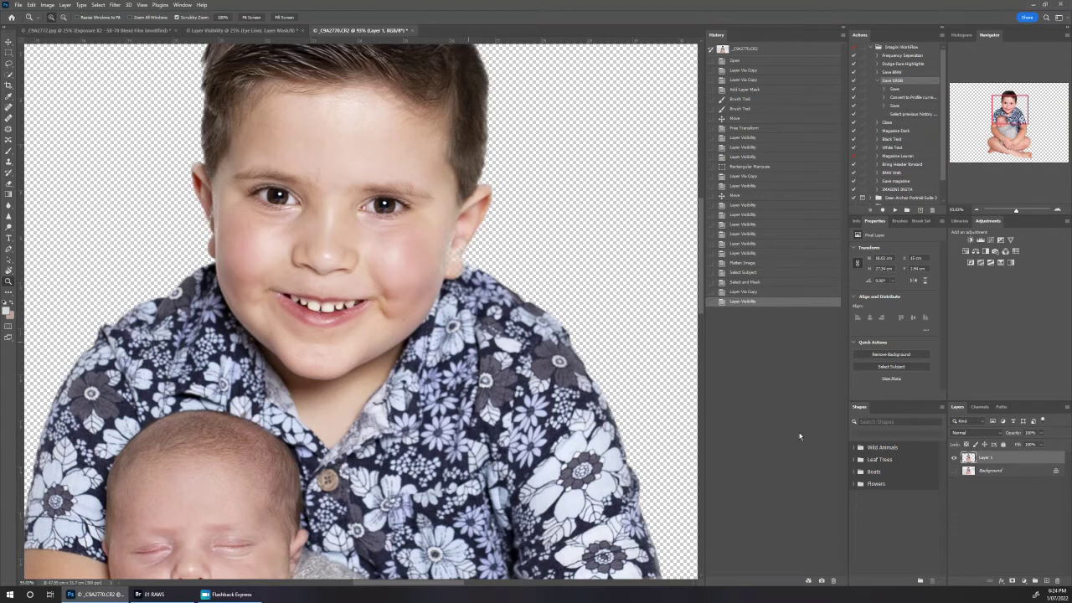
pyautogui.click(954, 470)
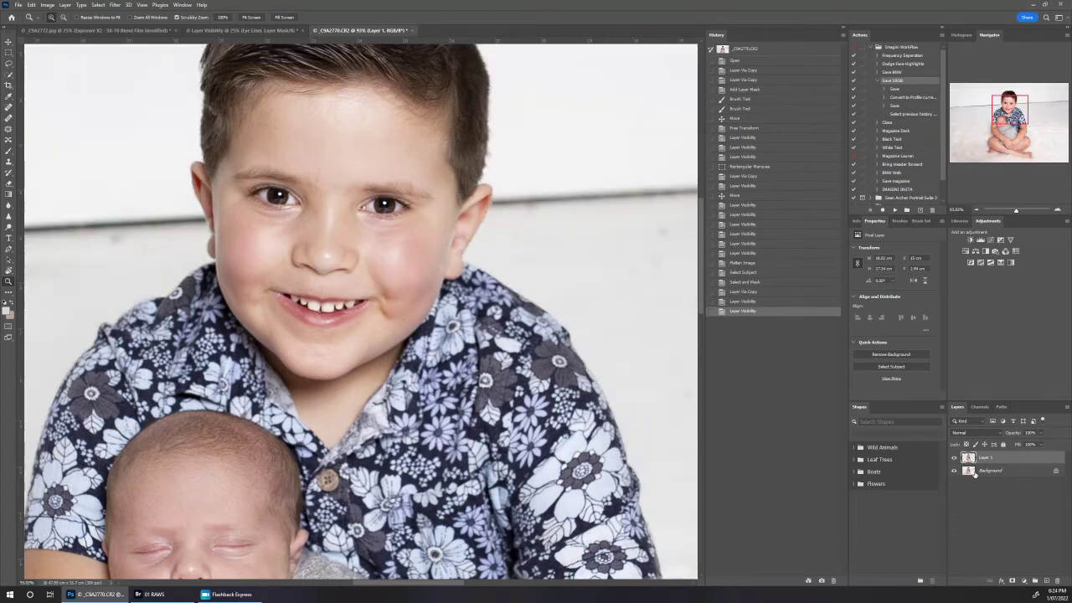
pyautogui.click(975, 475)
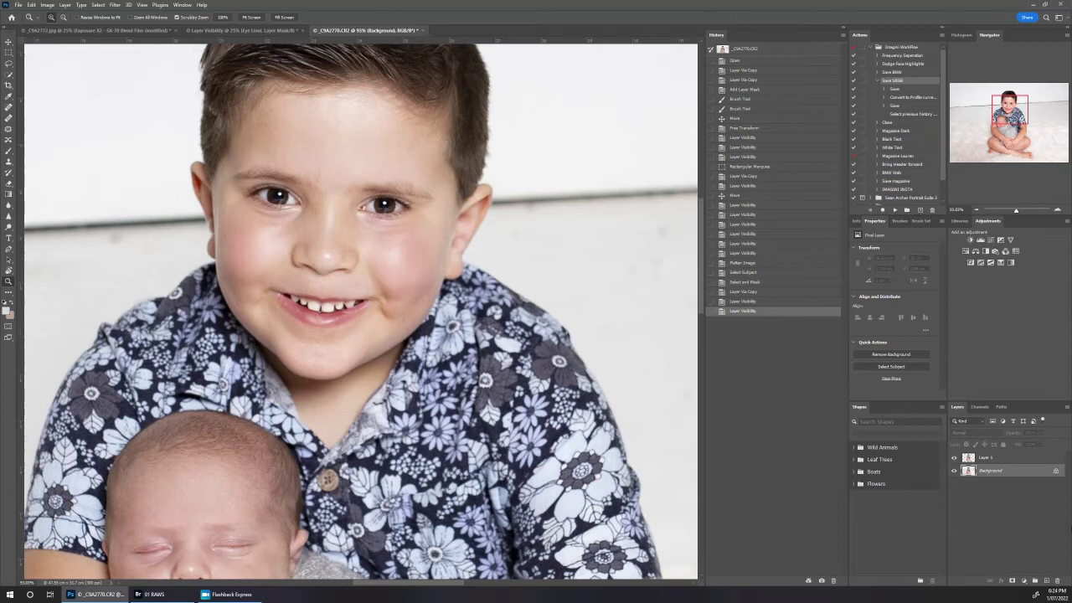
# - Lasso both of the boy's ears on the Background, copy them to Layer 2, and hide Background
pyautogui.press('l')
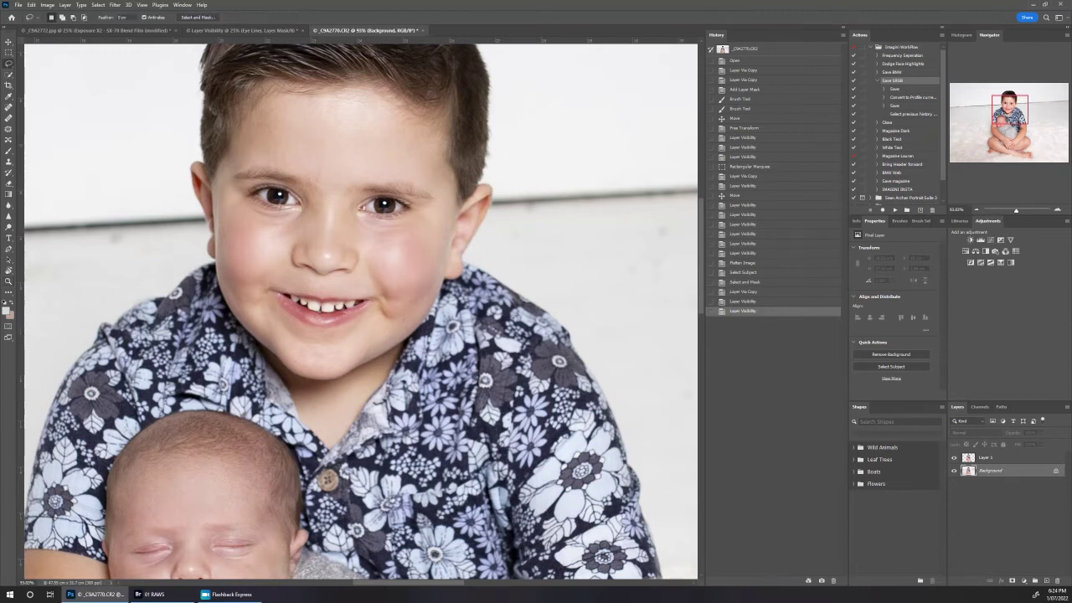
pyautogui.moveTo(193, 157)
pyautogui.mouseDown()
pyautogui.moveTo(206, 261)
pyautogui.moveTo(224, 255)
pyautogui.moveTo(223, 208)
pyautogui.moveTo(199, 159)
pyautogui.mouseUp()
pyautogui.click(205, 161)
pyautogui.moveTo(468, 202)
pyautogui.mouseDown()
pyautogui.moveTo(445, 276)
pyautogui.moveTo(467, 260)
pyautogui.moveTo(494, 203)
pyautogui.moveTo(493, 174)
pyautogui.moveTo(465, 201)
pyautogui.mouseUp()
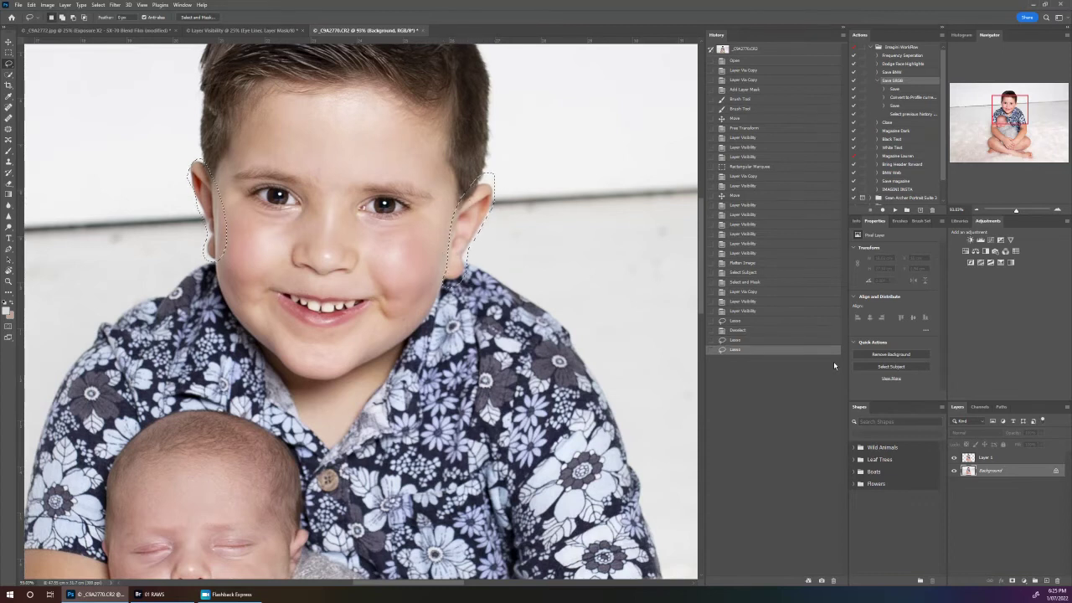
pyautogui.hotkey('ctrl', 'j')
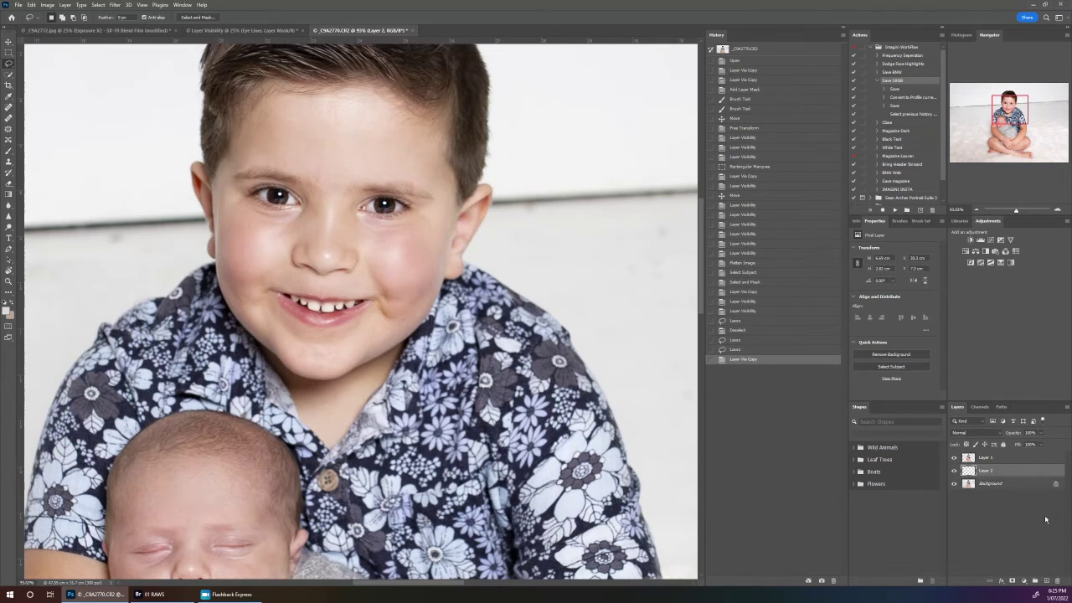
pyautogui.click(953, 483)
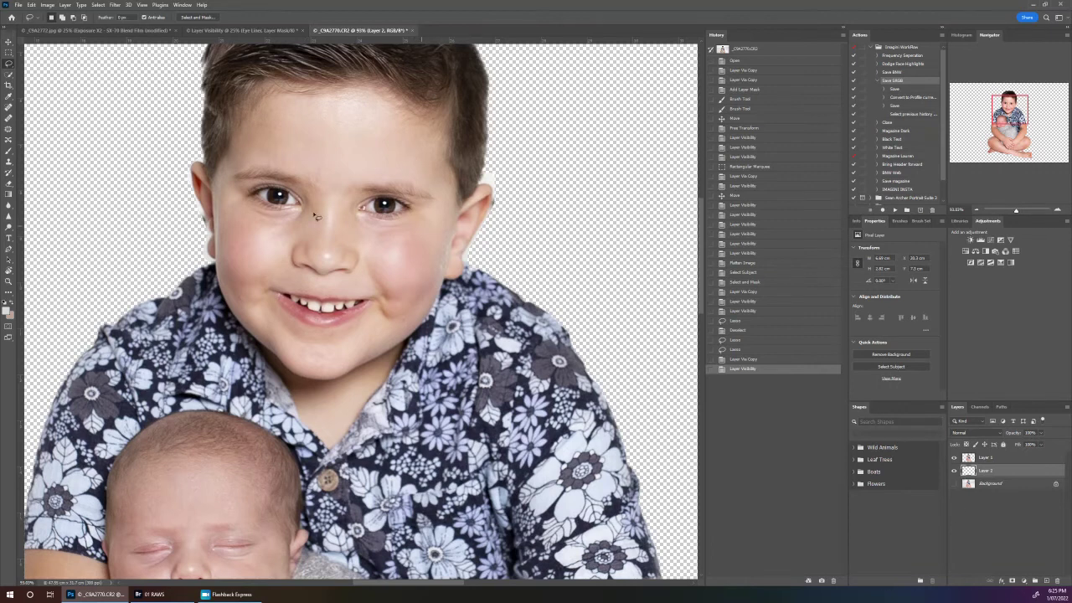
# - Mask Layer 2 and paint it with a small brush along both ears and the shoulder
pyautogui.click(1012, 580)
pyautogui.press('b')
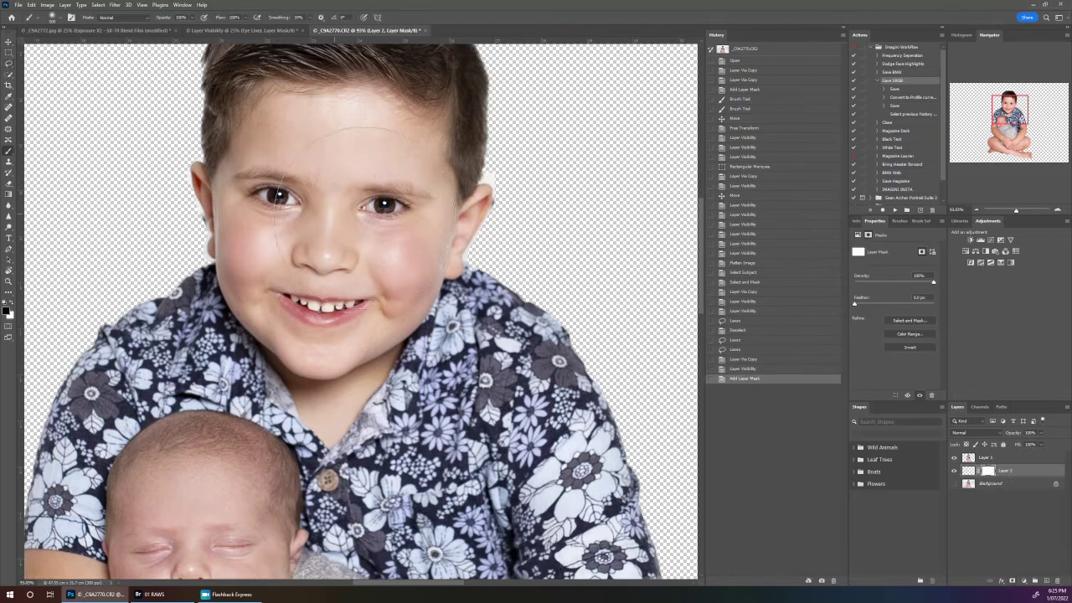
pyautogui.press('[')
pyautogui.press('[')
pyautogui.press('[')
pyautogui.press('[')
pyautogui.press('[')
pyautogui.press('[')
pyautogui.moveTo(496, 199); pyautogui.dragTo(491, 170)
pyautogui.moveTo(491, 265); pyautogui.dragTo(470, 259)
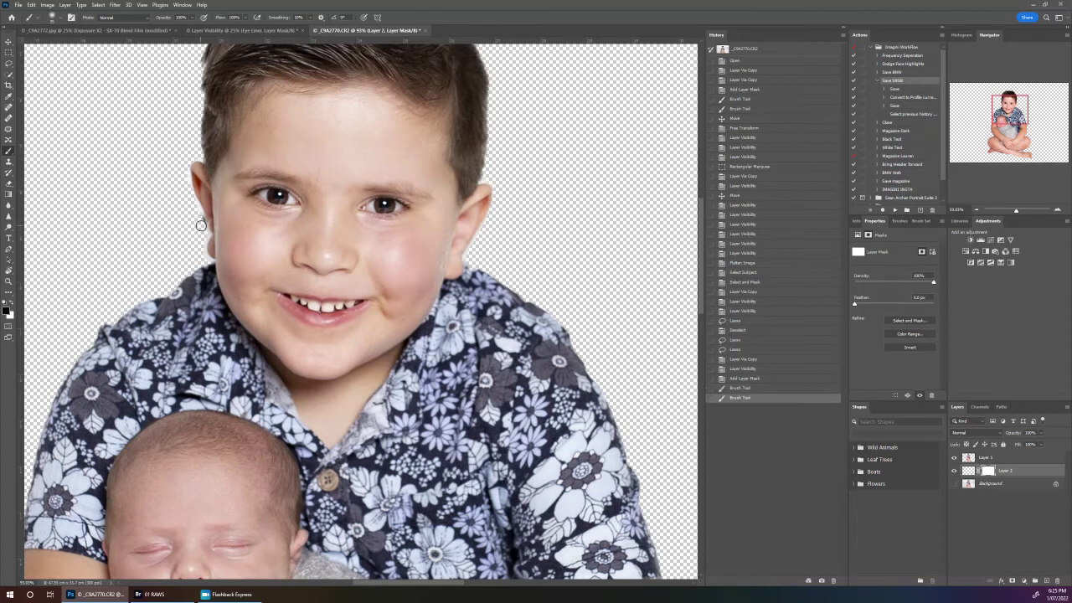
pyautogui.moveTo(201, 222)
pyautogui.mouseDown()
pyautogui.moveTo(197, 208)
pyautogui.moveTo(200, 259)
pyautogui.mouseUp()
pyautogui.moveTo(184, 178); pyautogui.dragTo(184, 174)
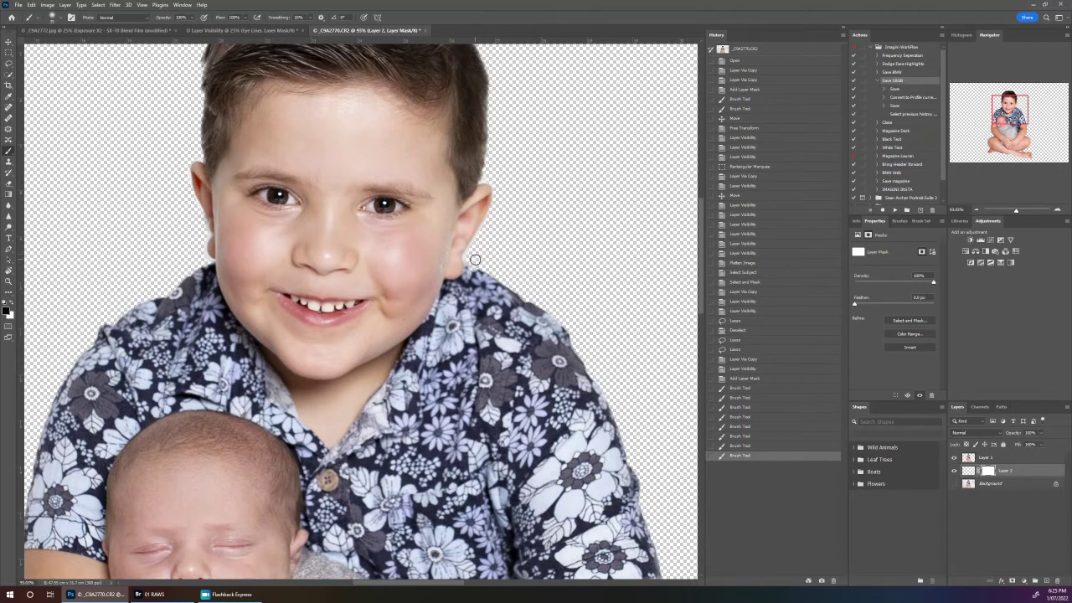
# - Show the Background, merge Layer 1 and Layer 2, check the result and zoom out
pyautogui.click(954, 484)
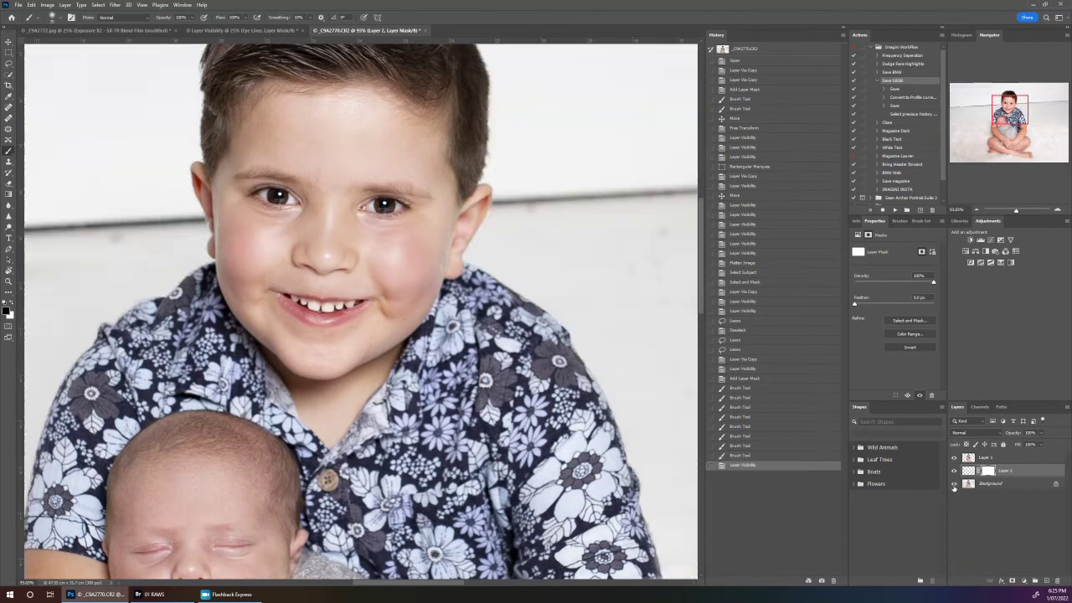
pyautogui.click(1011, 459)
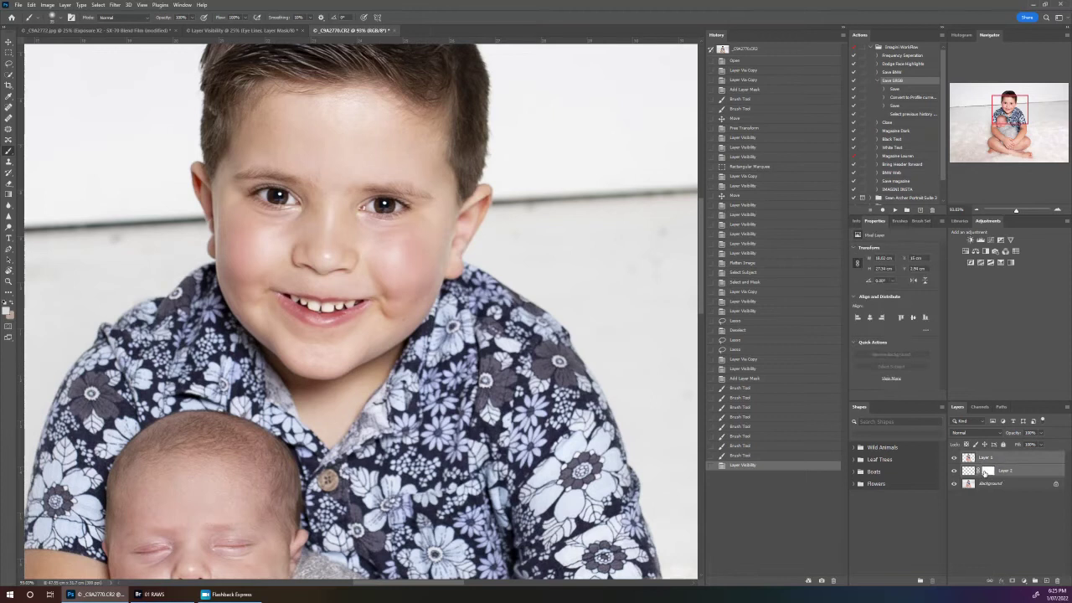
pyautogui.rightClick(990, 461)
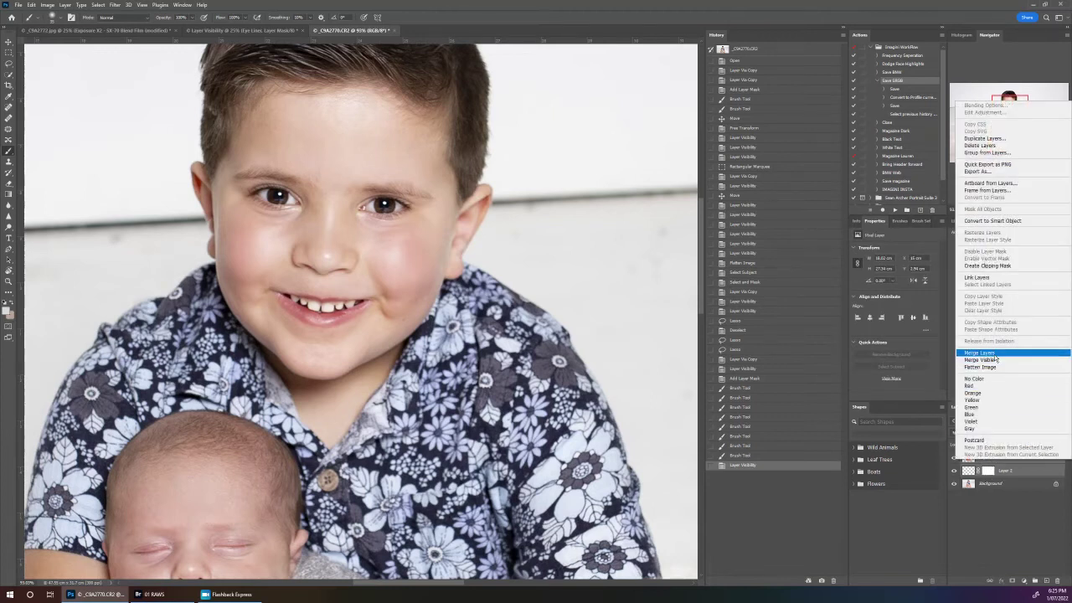
pyautogui.click(985, 352)
pyautogui.click(954, 471)
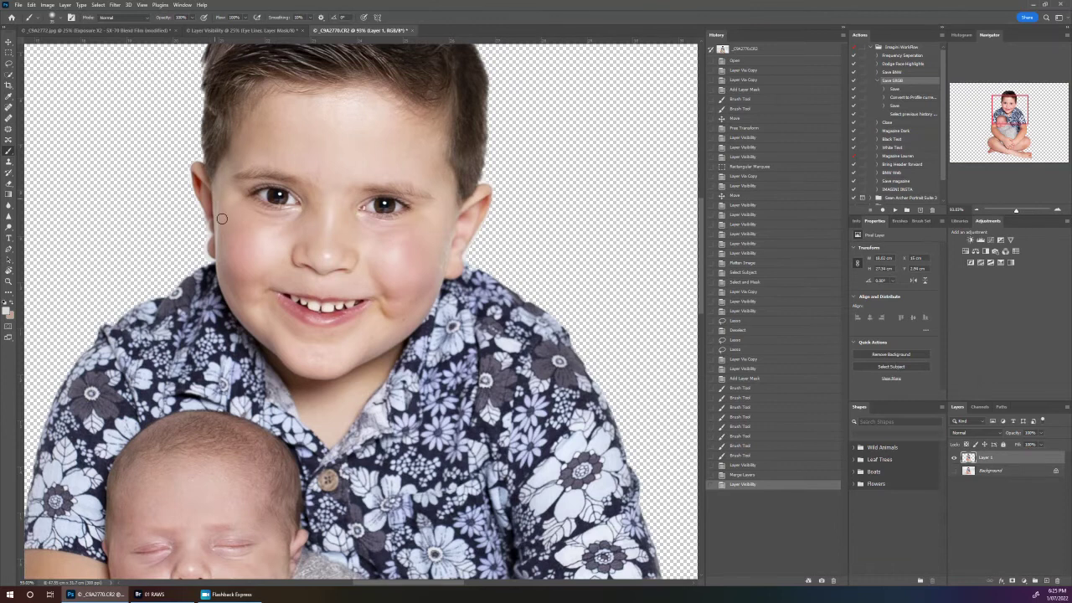
pyautogui.click(955, 471)
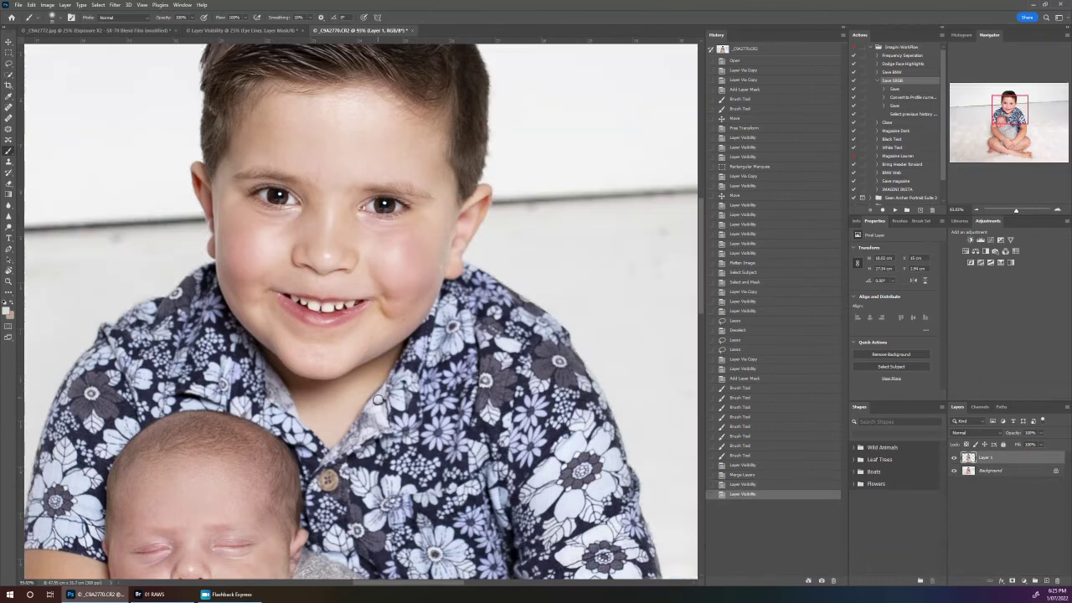
pyautogui.press('z')
pyautogui.moveTo(401, 370); pyautogui.dragTo(378, 397)
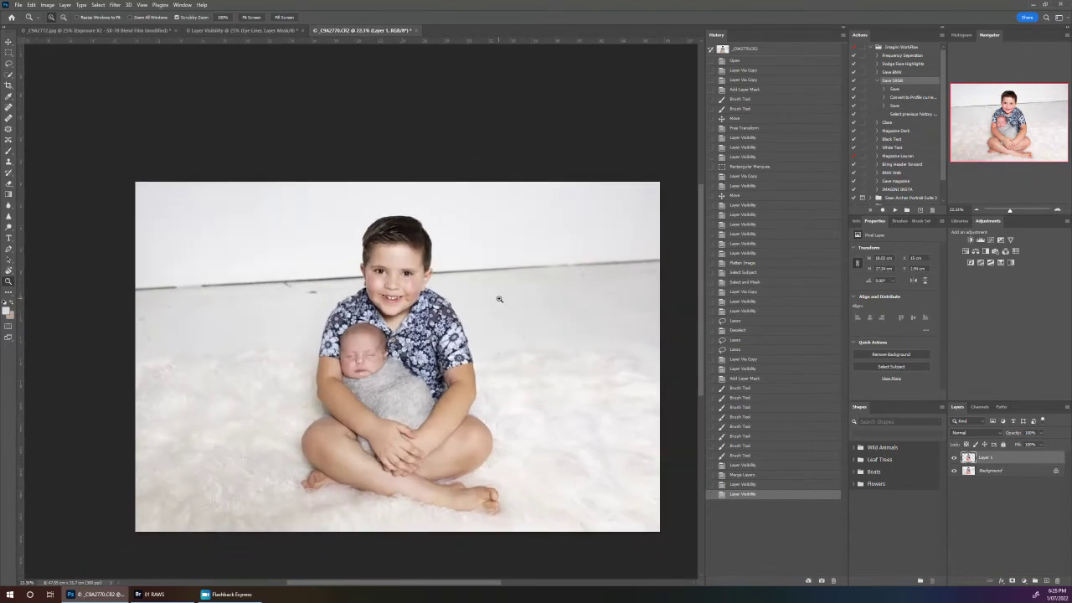
# - On the Background layer, lasso the dark wall seam right of the boy's head and Content-Aware Fill it
pyautogui.press('l')
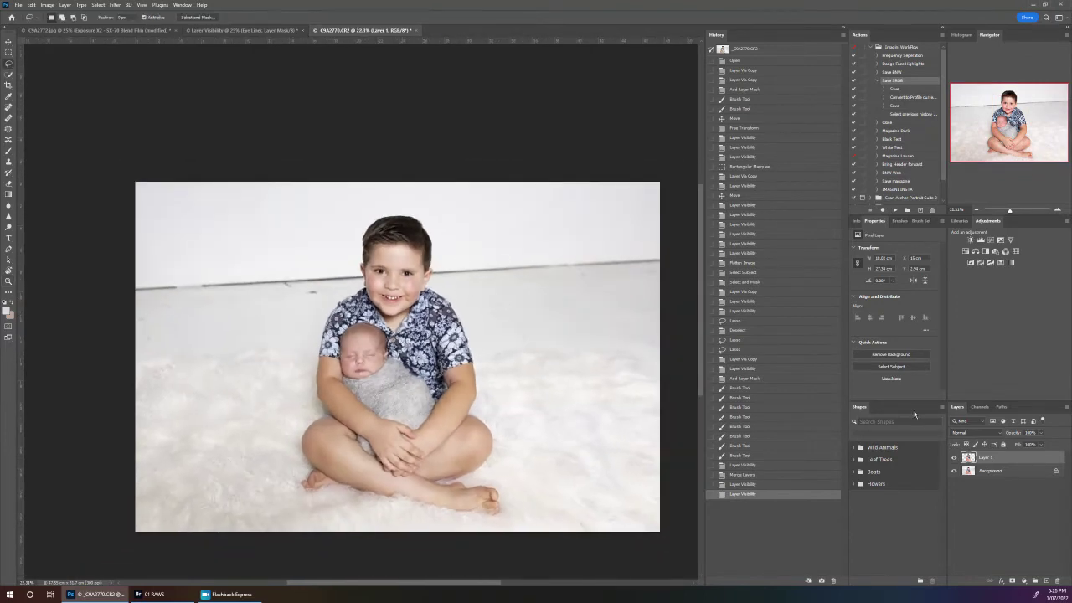
pyautogui.click(992, 471)
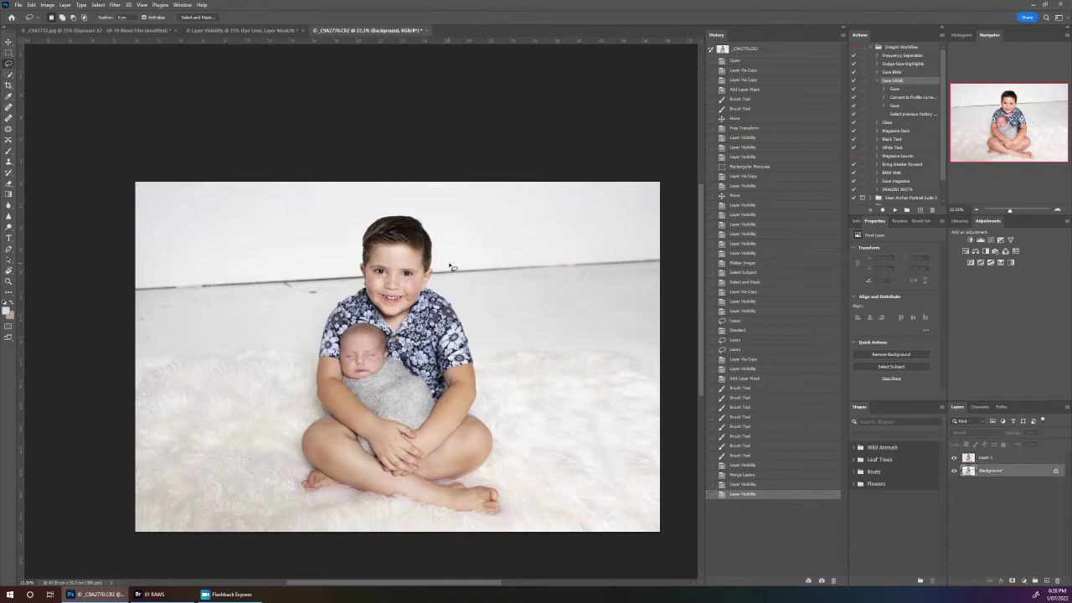
pyautogui.moveTo(451, 250)
pyautogui.mouseDown()
pyautogui.moveTo(434, 278)
pyautogui.moveTo(460, 288)
pyautogui.moveTo(591, 299)
pyautogui.moveTo(635, 294)
pyautogui.moveTo(655, 252)
pyautogui.mouseUp()
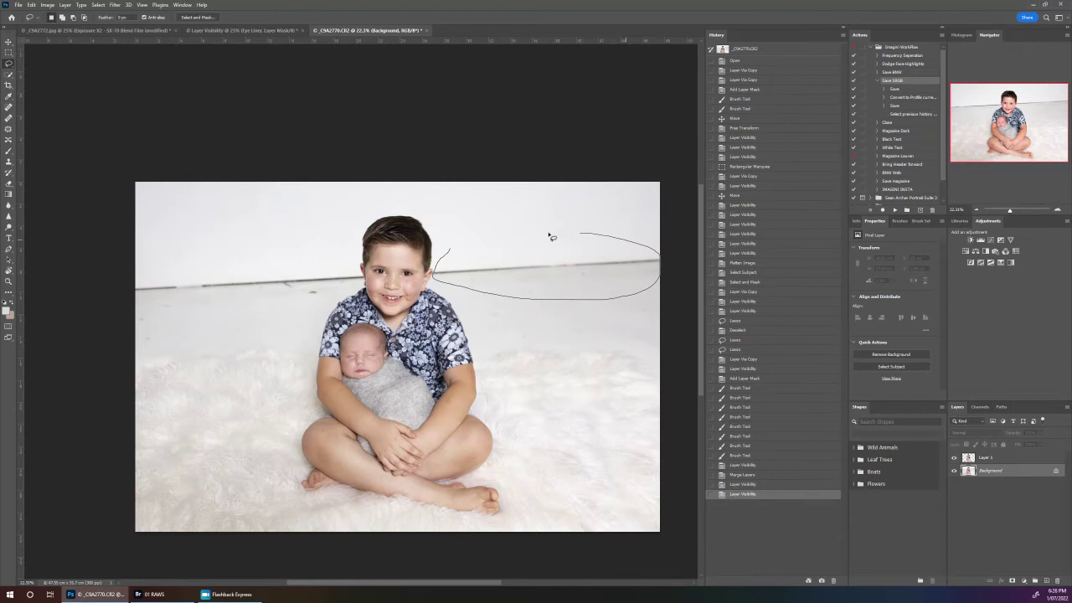
pyautogui.moveTo(450, 255); pyautogui.dragTo(448, 251)
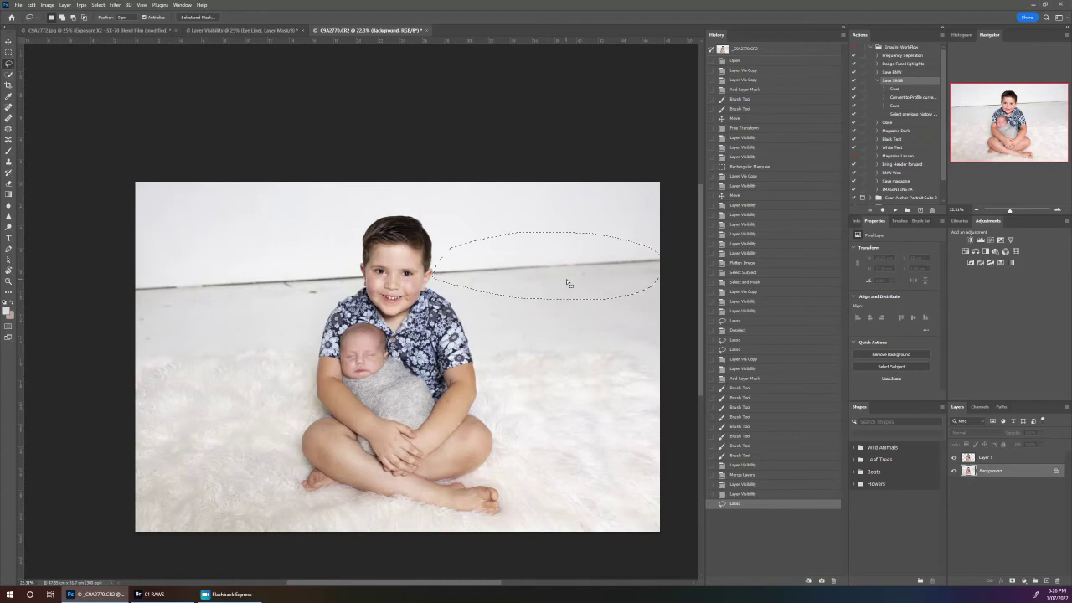
pyautogui.hotkey('shift', 'F5')
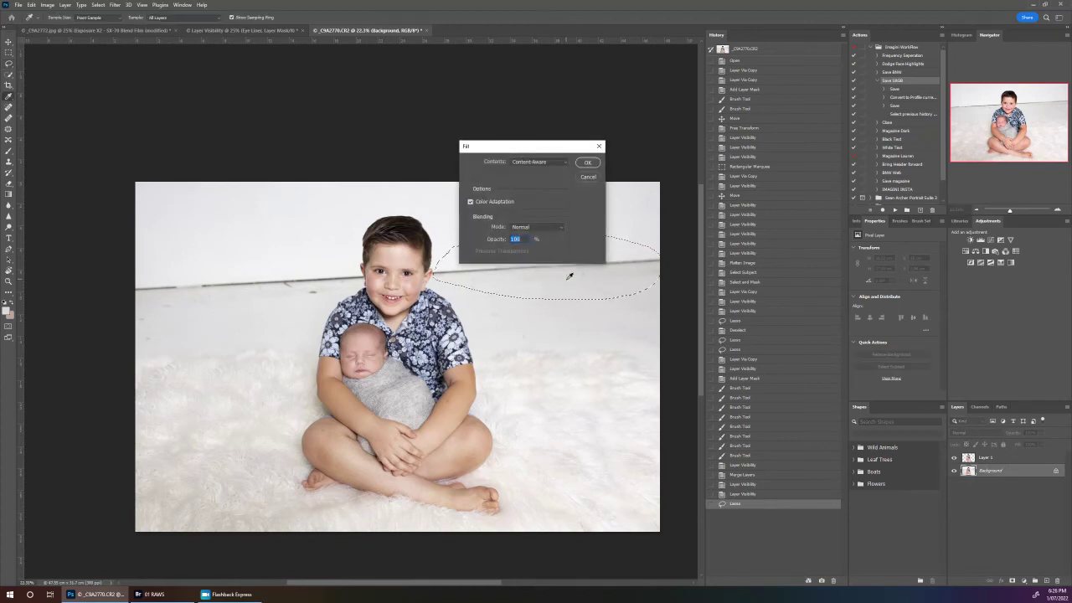
pyautogui.press('Return')
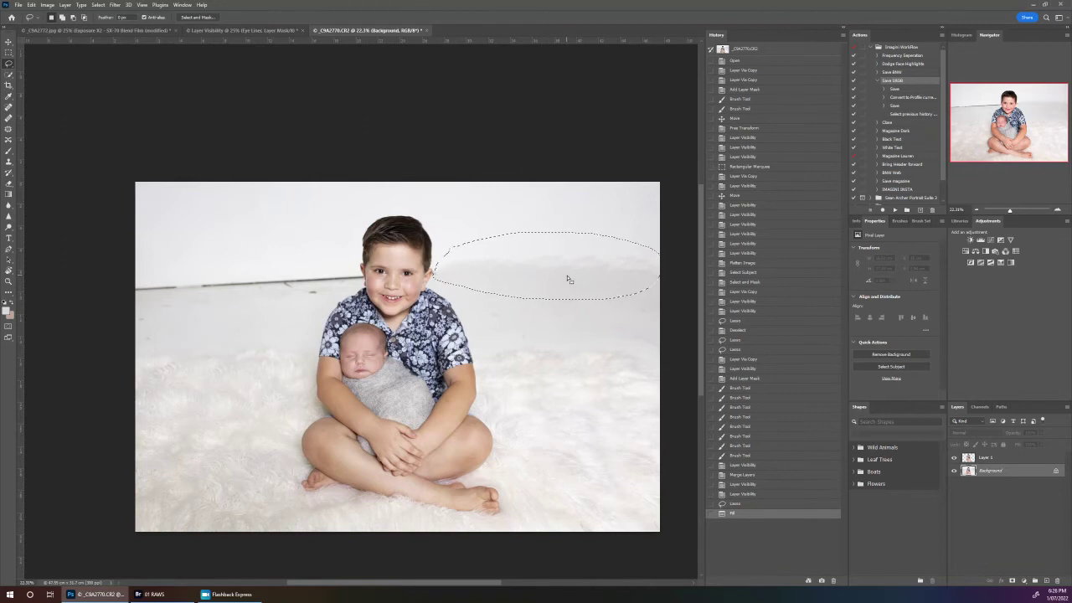
pyautogui.press('j')
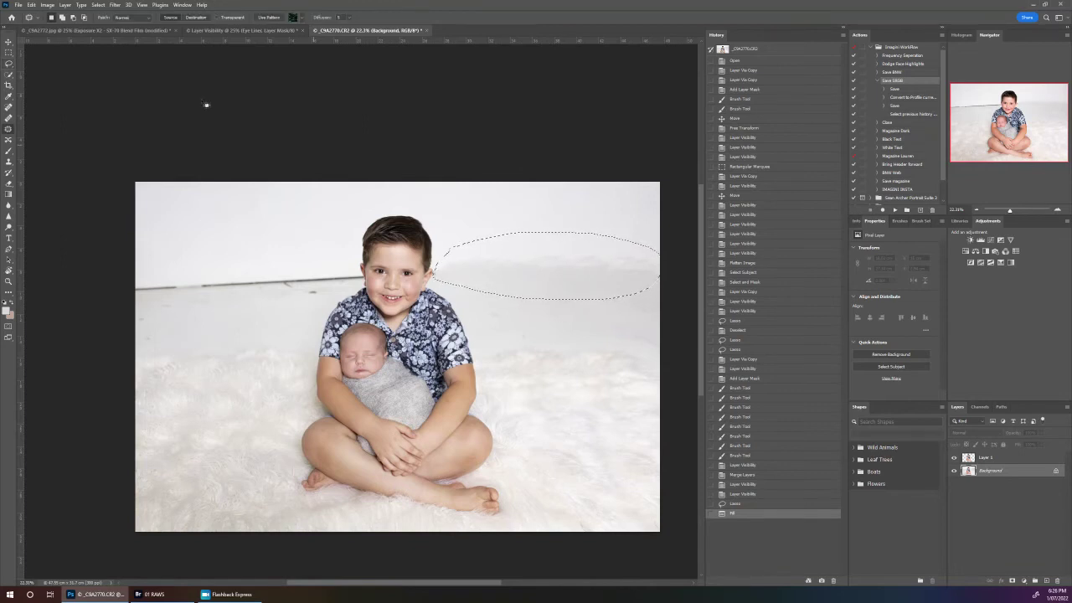
# - Patch the first few marks on the wall right of the boy from clean wall above
pyautogui.moveTo(561, 263); pyautogui.dragTo(553, 216)
pyautogui.hotkey('ctrl', 'd')
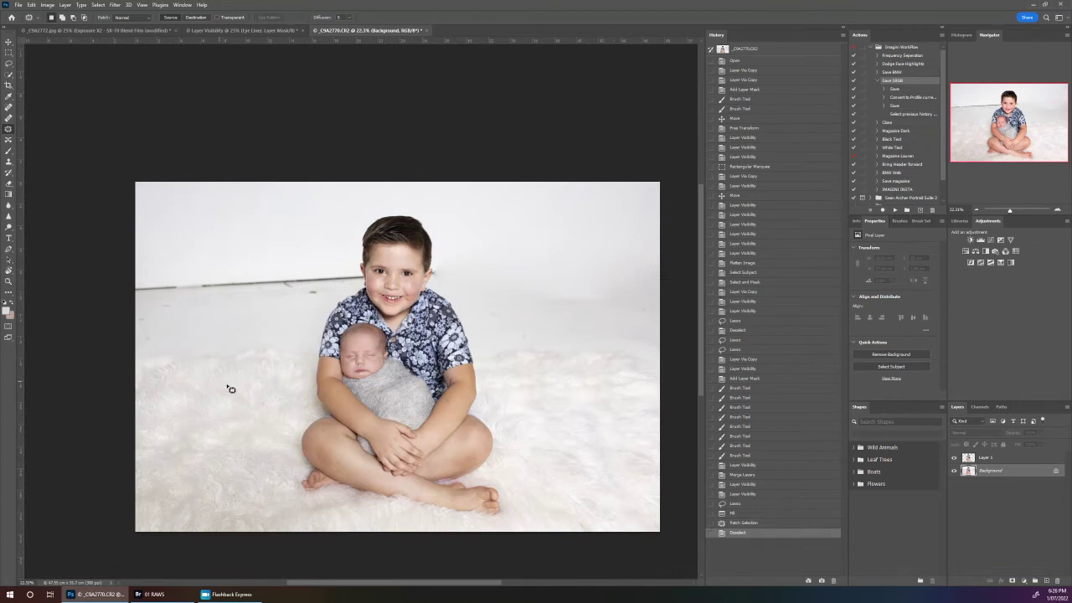
pyautogui.moveTo(546, 285)
pyautogui.mouseDown()
pyautogui.moveTo(556, 296)
pyautogui.moveTo(629, 239)
pyautogui.moveTo(613, 313)
pyautogui.moveTo(660, 251)
pyautogui.moveTo(513, 264)
pyautogui.moveTo(495, 280)
pyautogui.moveTo(615, 268)
pyautogui.mouseUp()
pyautogui.hotkey('ctrl', 'd')
pyautogui.hotkey('ctrl', 'd')
pyautogui.hotkey('ctrl', 'd')
pyautogui.moveTo(519, 301)
pyautogui.mouseDown()
pyautogui.moveTo(494, 332)
pyautogui.moveTo(515, 301)
pyautogui.moveTo(583, 328)
pyautogui.moveTo(673, 342)
pyautogui.moveTo(634, 301)
pyautogui.mouseUp()
# - Patch the remaining spots near the backdrop's right edge, then zoom in on the boy's face
pyautogui.hotkey('ctrl', 'd')
pyautogui.moveTo(631, 324); pyautogui.dragTo(632, 287)
pyautogui.hotkey('ctrl', 'd')
pyautogui.moveTo(667, 332)
pyautogui.mouseDown()
pyautogui.moveTo(650, 361)
pyautogui.moveTo(662, 322)
pyautogui.moveTo(526, 312)
pyautogui.moveTo(604, 270)
pyautogui.moveTo(521, 304)
pyautogui.moveTo(574, 252)
pyautogui.mouseUp()
pyautogui.hotkey('ctrl', 'd')
pyautogui.hotkey('ctrl', 'd')
pyautogui.moveTo(624, 295)
pyautogui.mouseDown()
pyautogui.moveTo(586, 302)
pyautogui.moveTo(616, 310)
pyautogui.mouseUp()
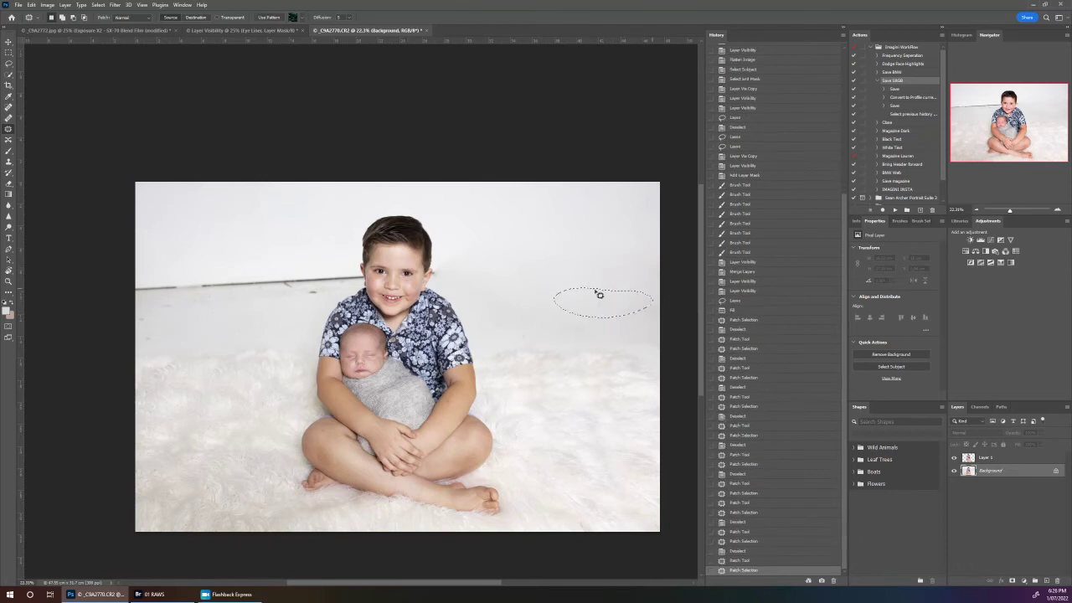
pyautogui.hotkey('ctrl', 'd')
pyautogui.moveTo(641, 275)
pyautogui.mouseDown()
pyautogui.moveTo(680, 330)
pyautogui.moveTo(620, 272)
pyautogui.moveTo(622, 234)
pyautogui.mouseUp()
pyautogui.hotkey('ctrl', 'd')
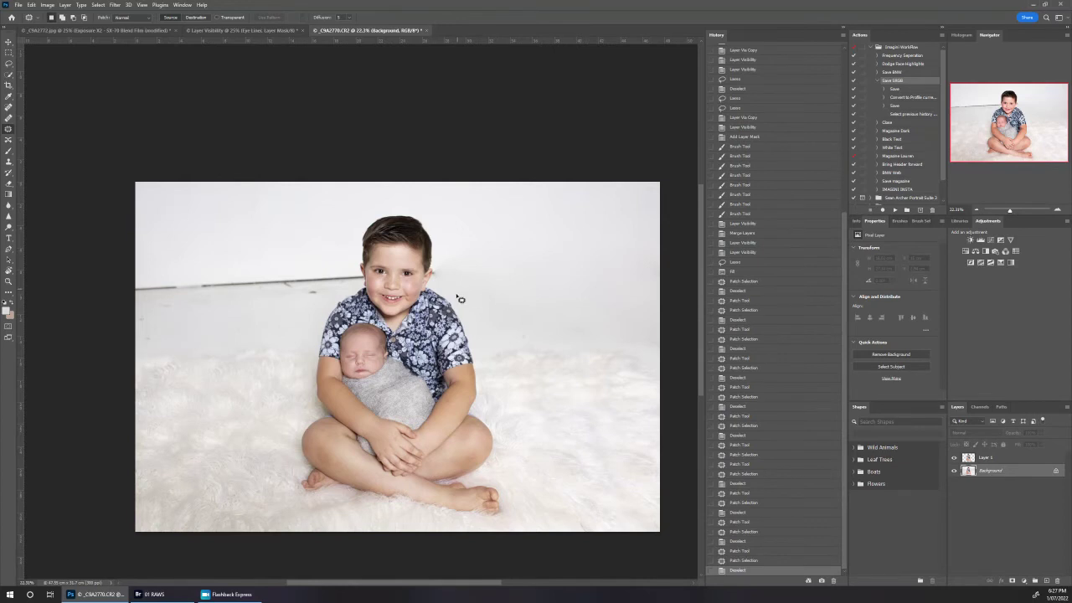
pyautogui.press('z')
pyautogui.moveTo(418, 271); pyautogui.dragTo(453, 266)
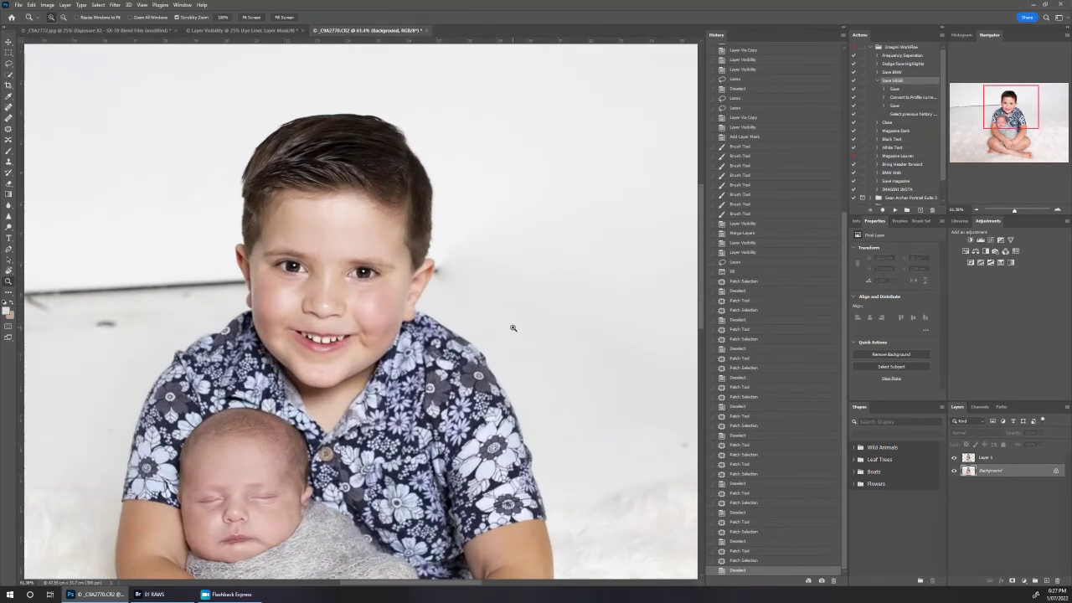
# - Clone Stamp clean wall over the dark line beside the boy's ear
pyautogui.press('c')
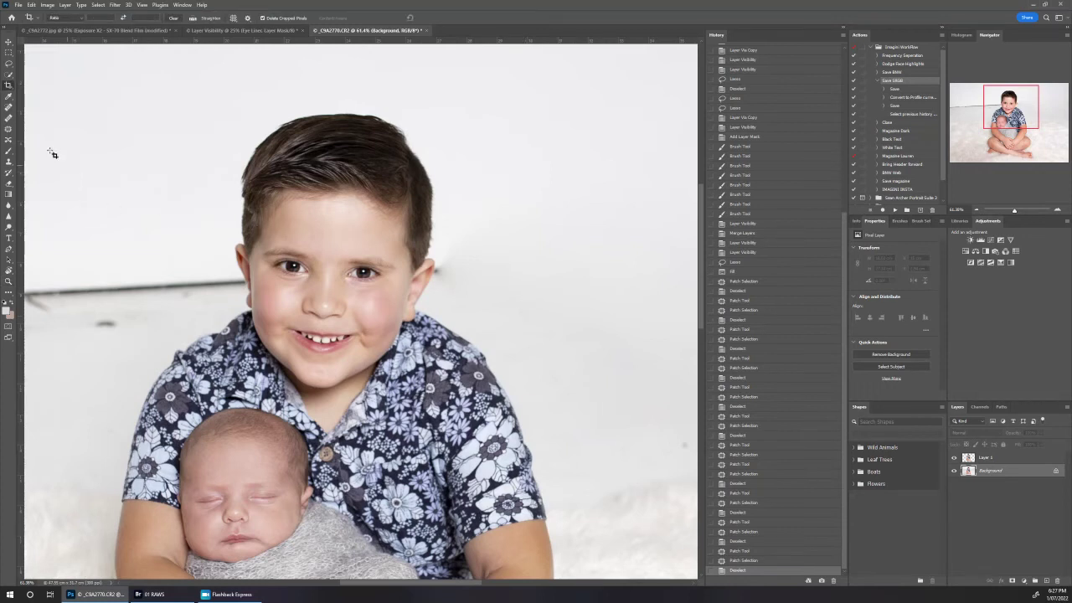
pyautogui.press('s')
pyautogui.press('[')
pyautogui.press('[')
pyautogui.press('[')
pyautogui.press('[')
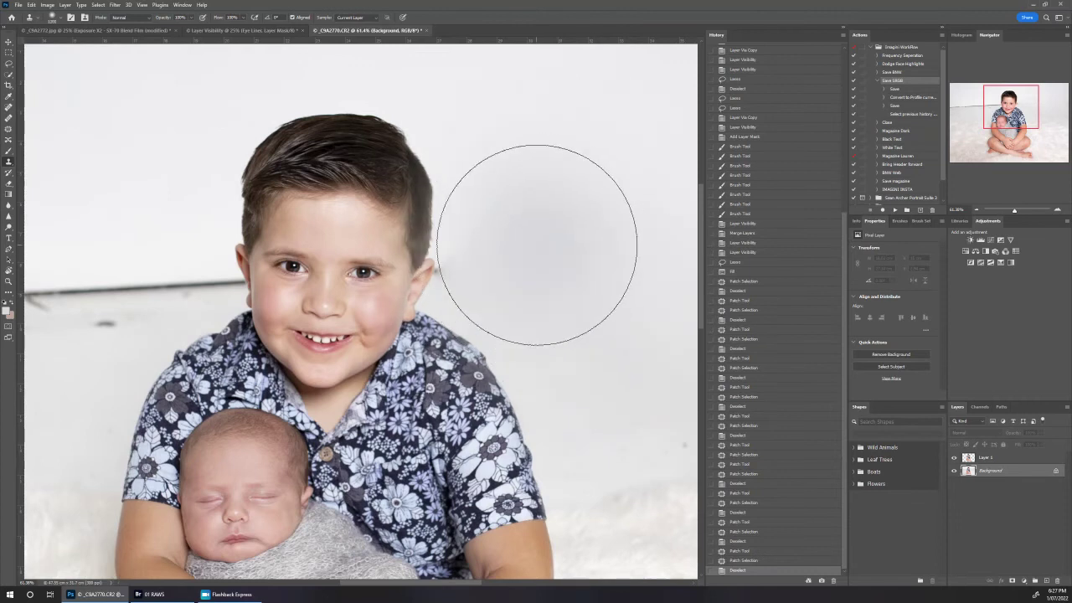
pyautogui.press('[')
pyautogui.press('[')
pyautogui.press('[')
pyautogui.press('[')
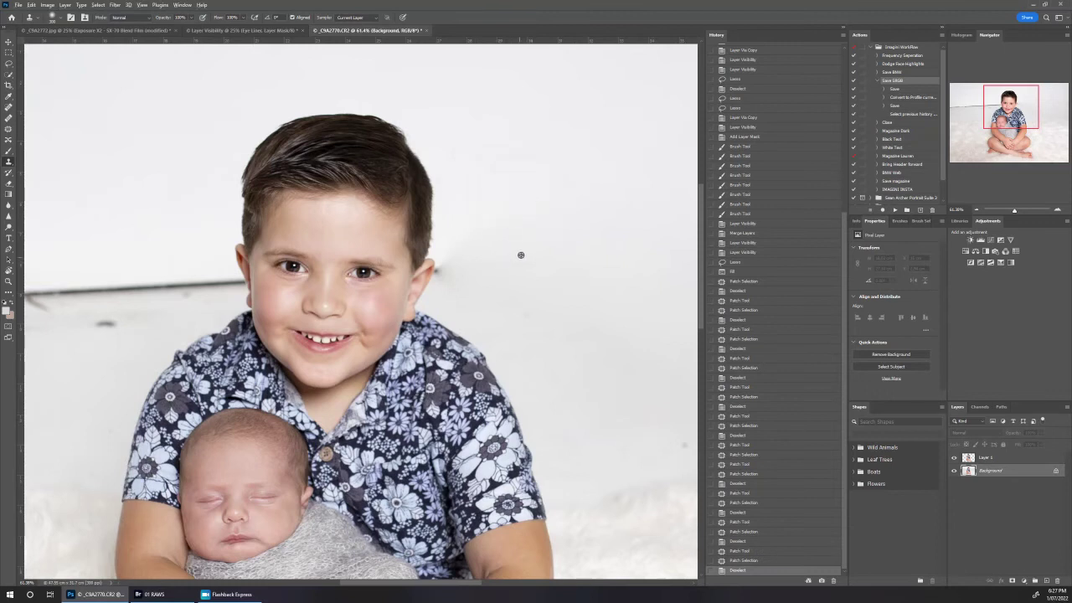
pyautogui.press(']')
pyautogui.press(']')
pyautogui.press(']')
pyautogui.press(']')
pyautogui.press(']')
pyautogui.press(']')
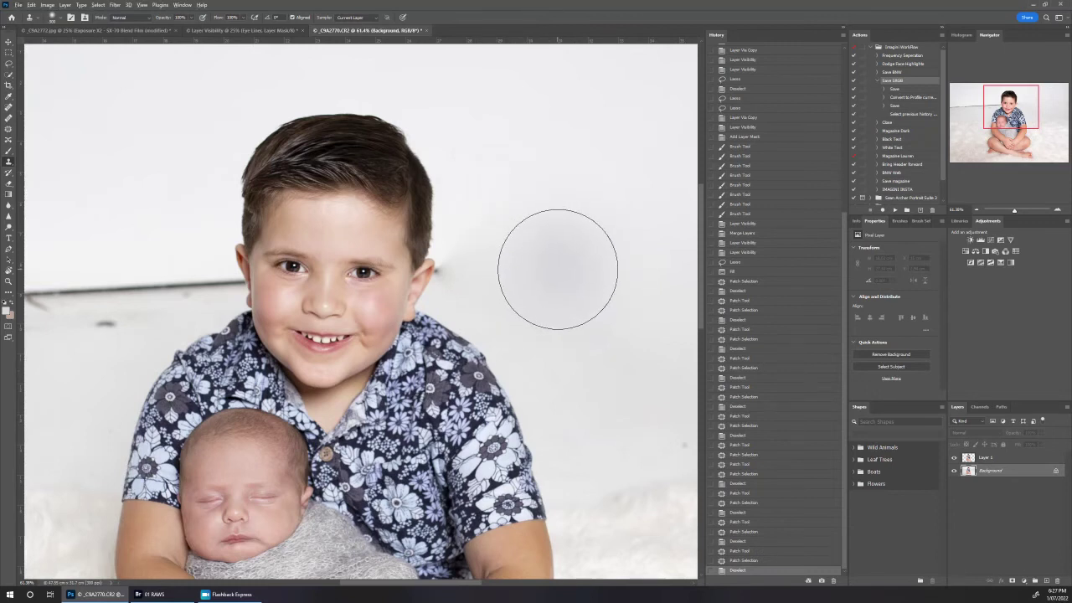
pyautogui.keyDown('alt'); pyautogui.click(559, 269); pyautogui.keyUp('alt')
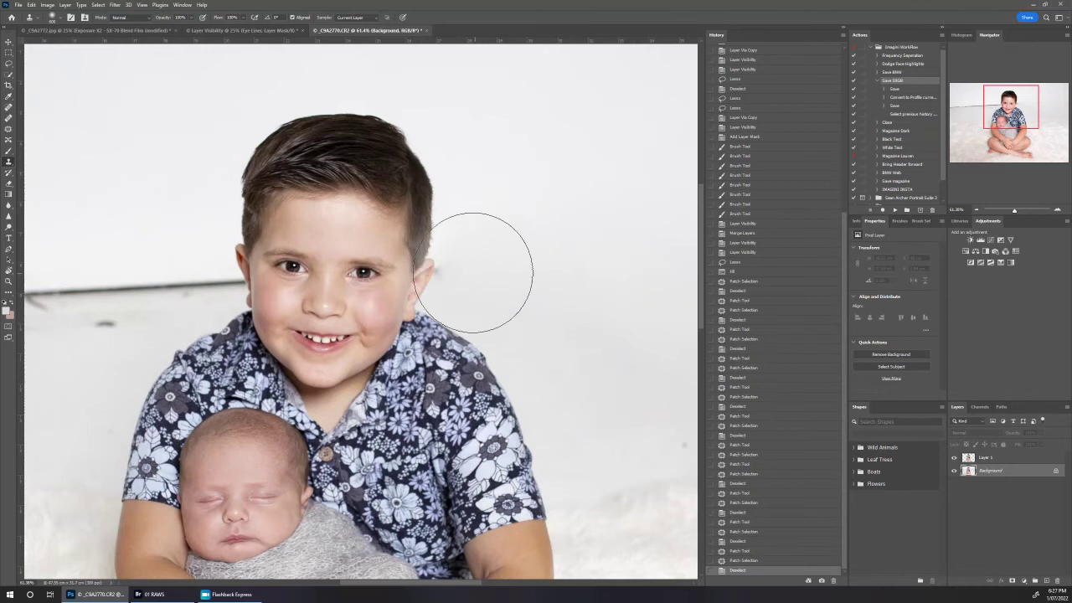
pyautogui.click(478, 268)
pyautogui.click(467, 268)
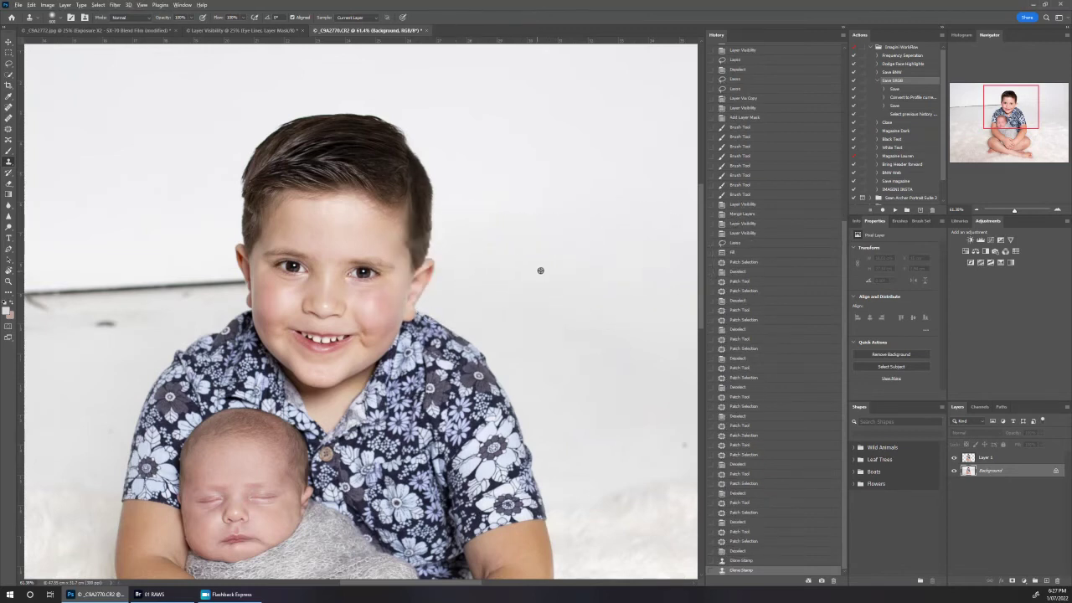
pyautogui.click(469, 268)
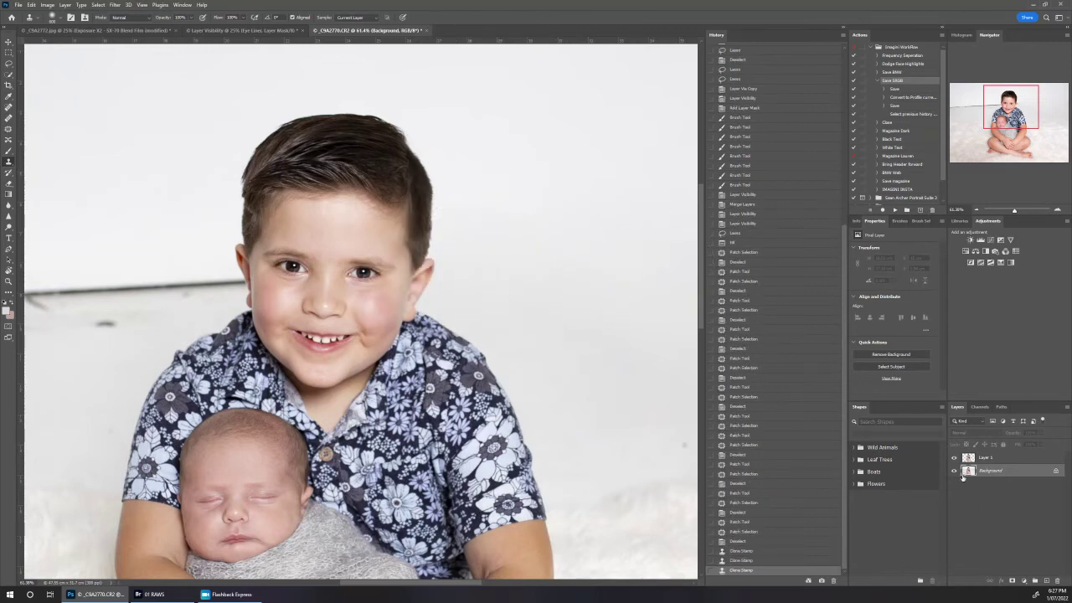
# - Toggle Layer 1 to compare the retouch, add one more clone pass, and select Layer 1
pyautogui.click(954, 459)
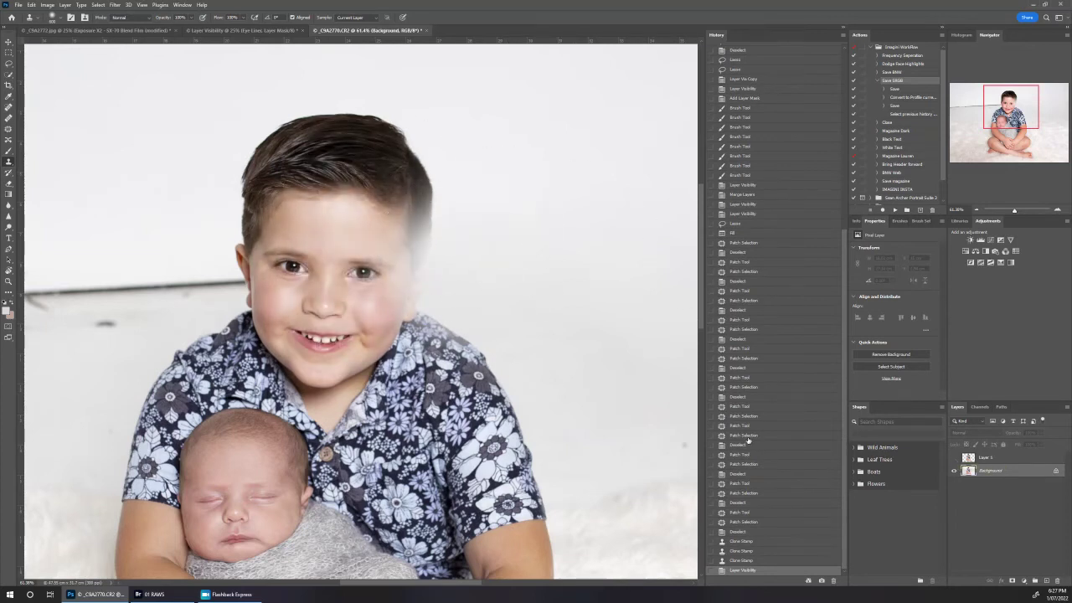
pyautogui.click(536, 277)
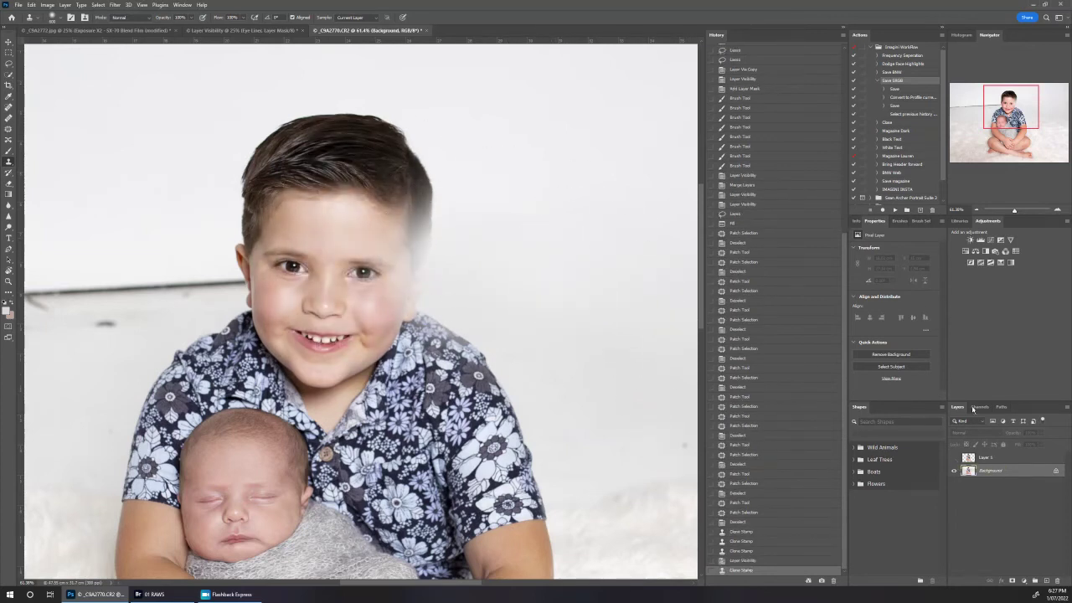
pyautogui.click(954, 459)
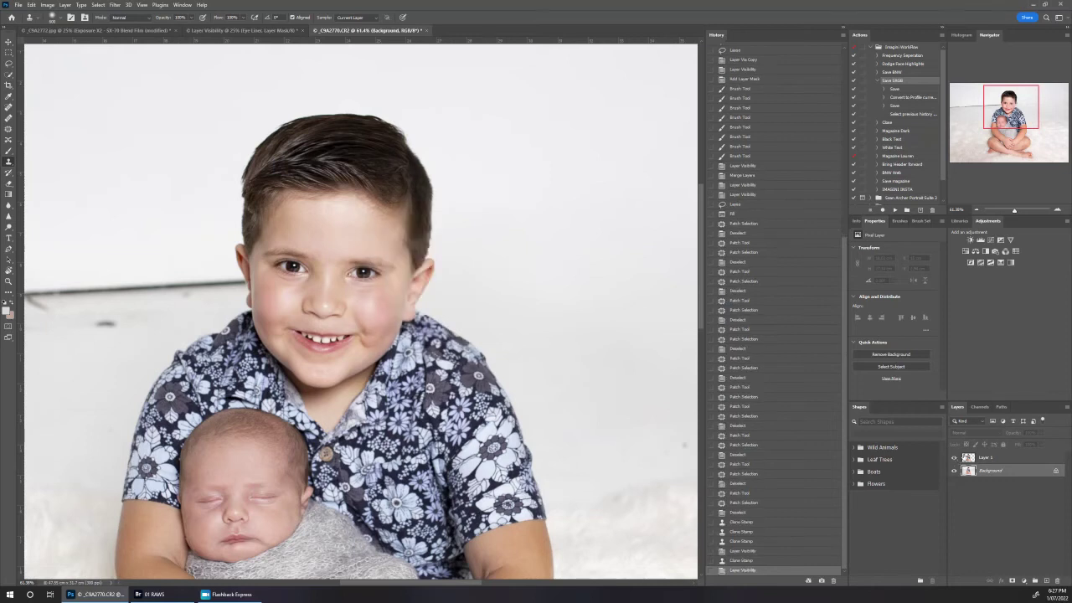
pyautogui.click(971, 460)
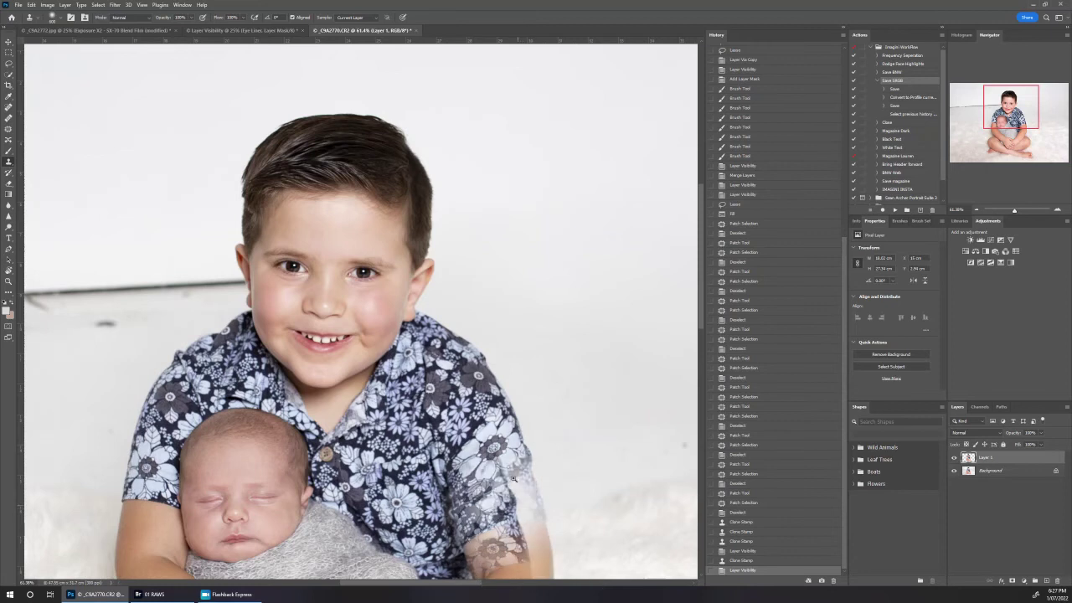
pyautogui.press('z')
pyautogui.moveTo(533, 549); pyautogui.dragTo(500, 431)
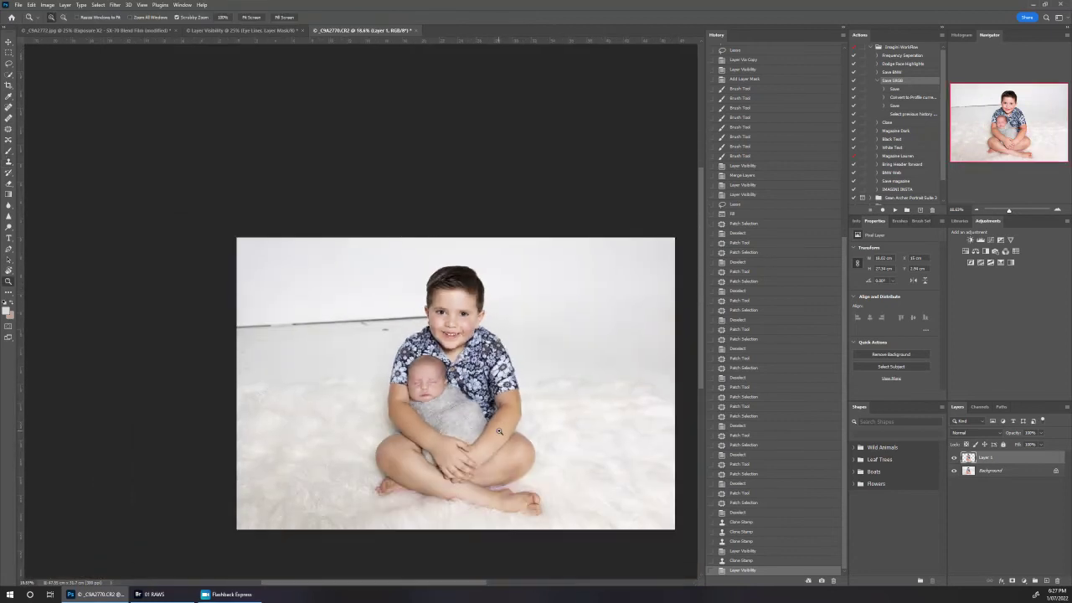
pyautogui.moveTo(247, 338); pyautogui.dragTo(260, 341)
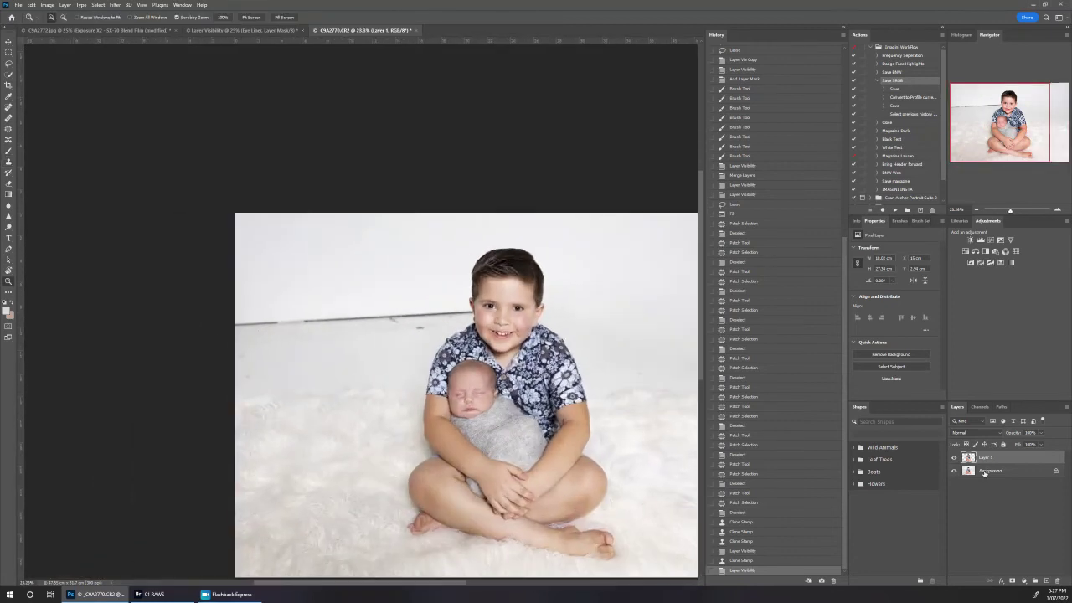
# - Lasso the wall-floor line at the backdrop's left, Content-Aware Fill it, and patch it from wall above
pyautogui.click(985, 471)
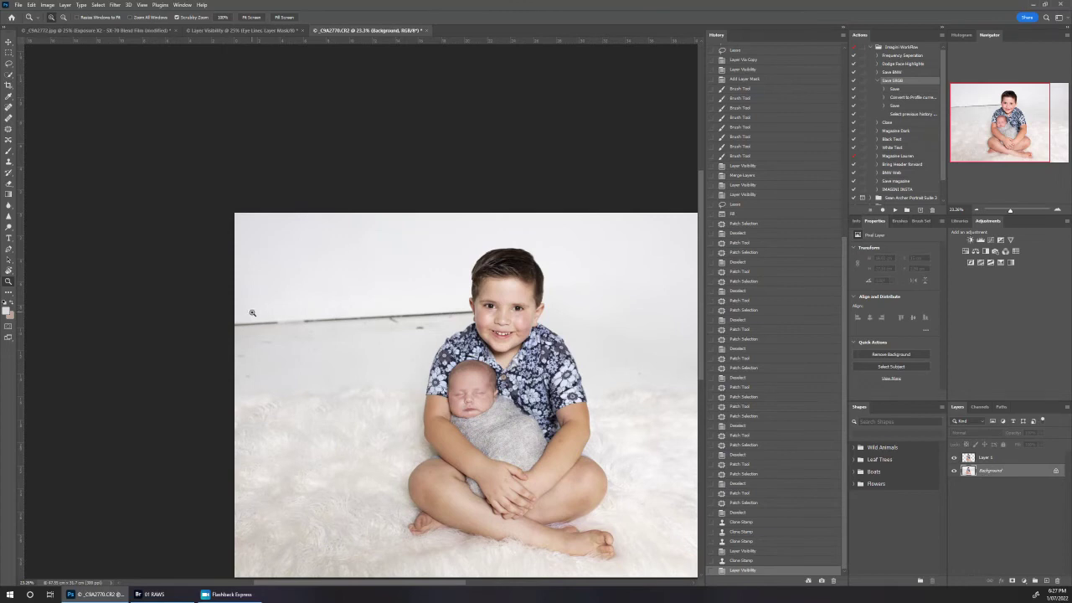
pyautogui.press('l')
pyautogui.moveTo(222, 293)
pyautogui.mouseDown()
pyautogui.moveTo(262, 358)
pyautogui.moveTo(332, 360)
pyautogui.moveTo(476, 316)
pyautogui.moveTo(448, 293)
pyautogui.moveTo(387, 280)
pyautogui.moveTo(237, 285)
pyautogui.mouseUp()
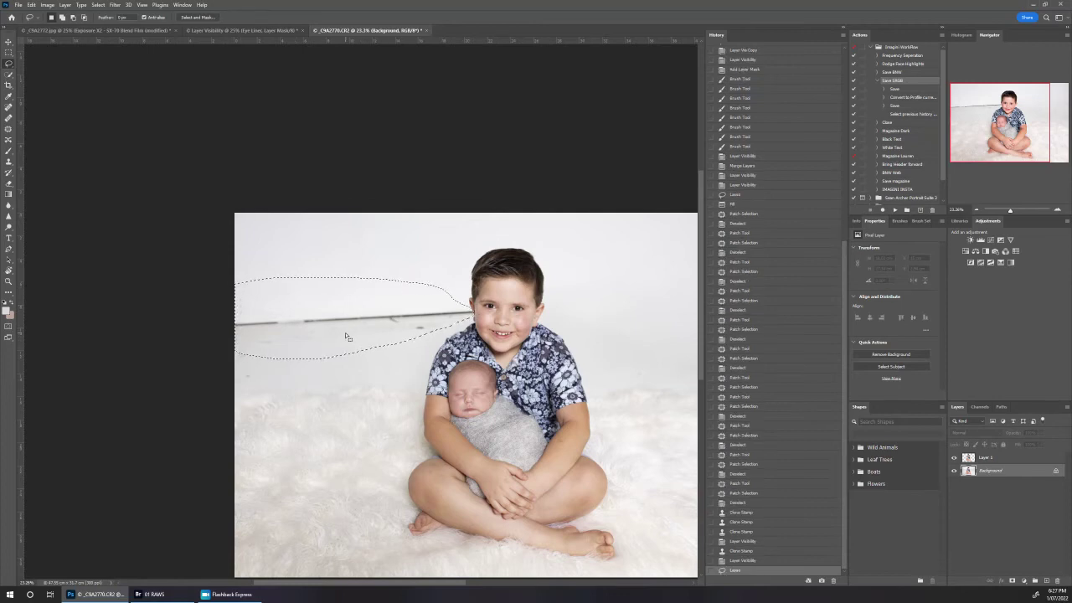
pyautogui.hotkey('shift', 'F5')
pyautogui.press('Return')
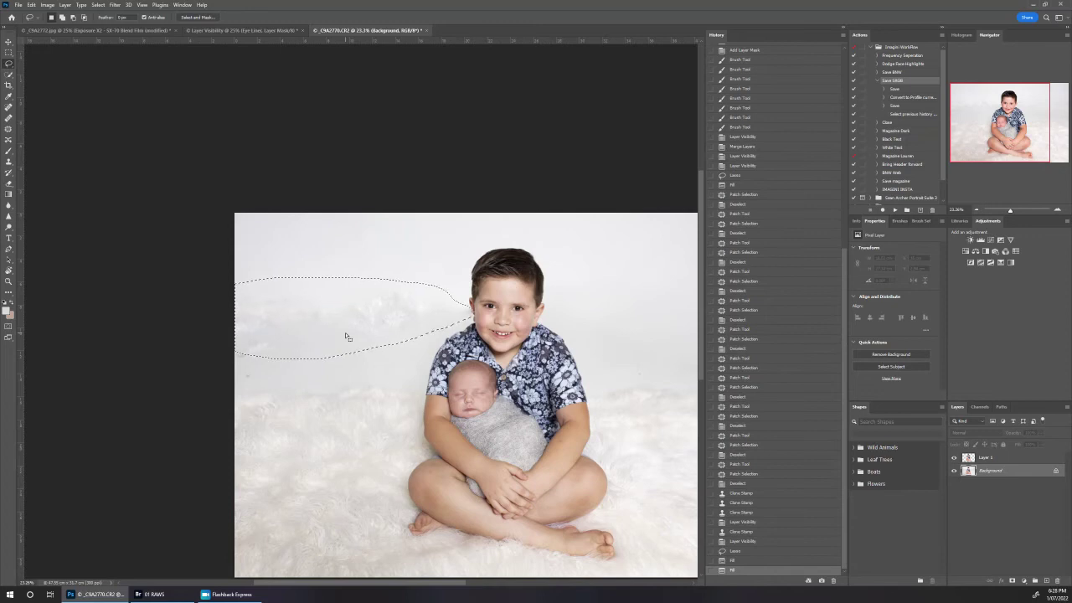
pyautogui.hotkey('shift', 'BackSpace')
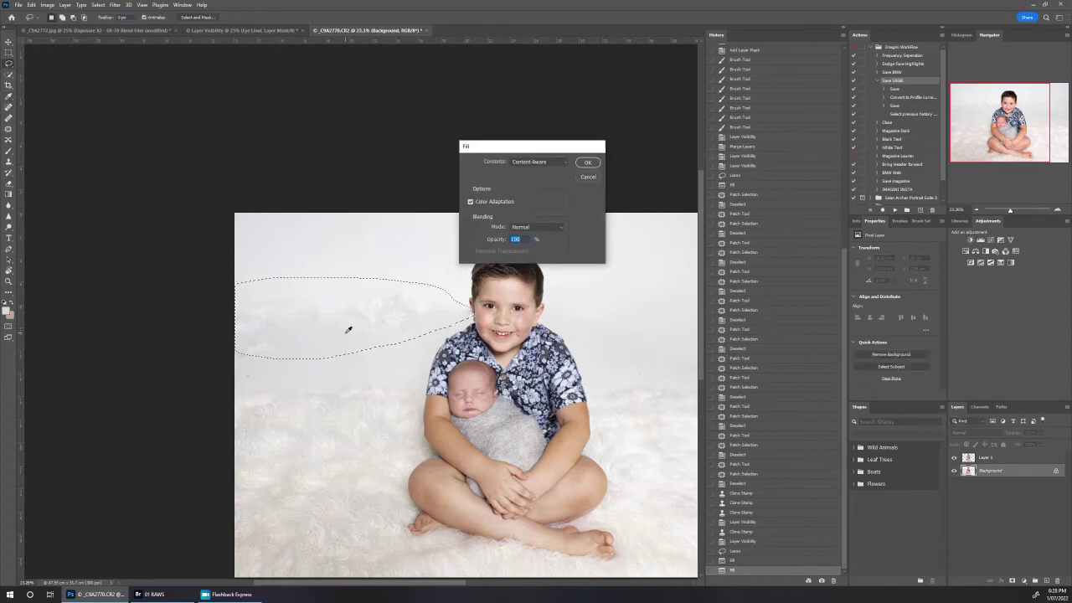
pyautogui.press('Return')
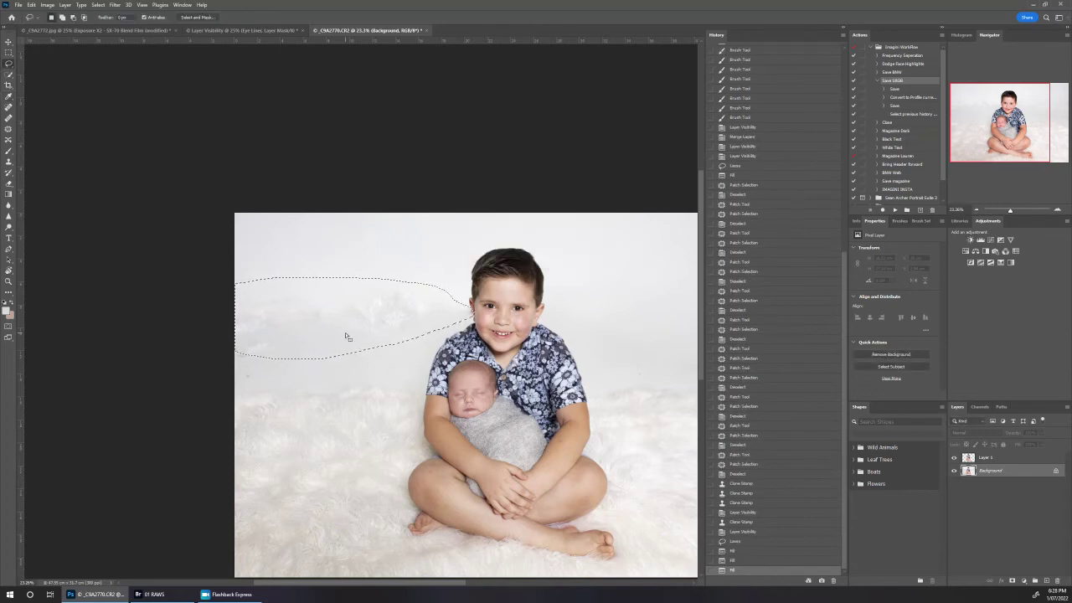
pyautogui.press('j')
pyautogui.moveTo(351, 337); pyautogui.dragTo(356, 271)
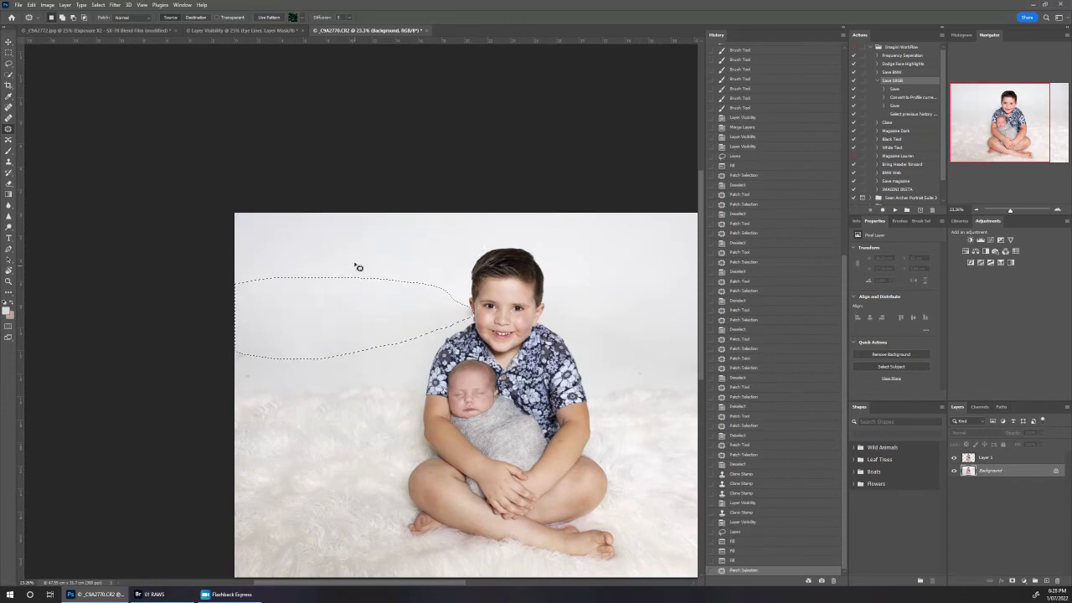
# - Patch two small spots on the left backdrop and one right of the boy, then zoom on his head
pyautogui.hotkey('ctrl', 'd')
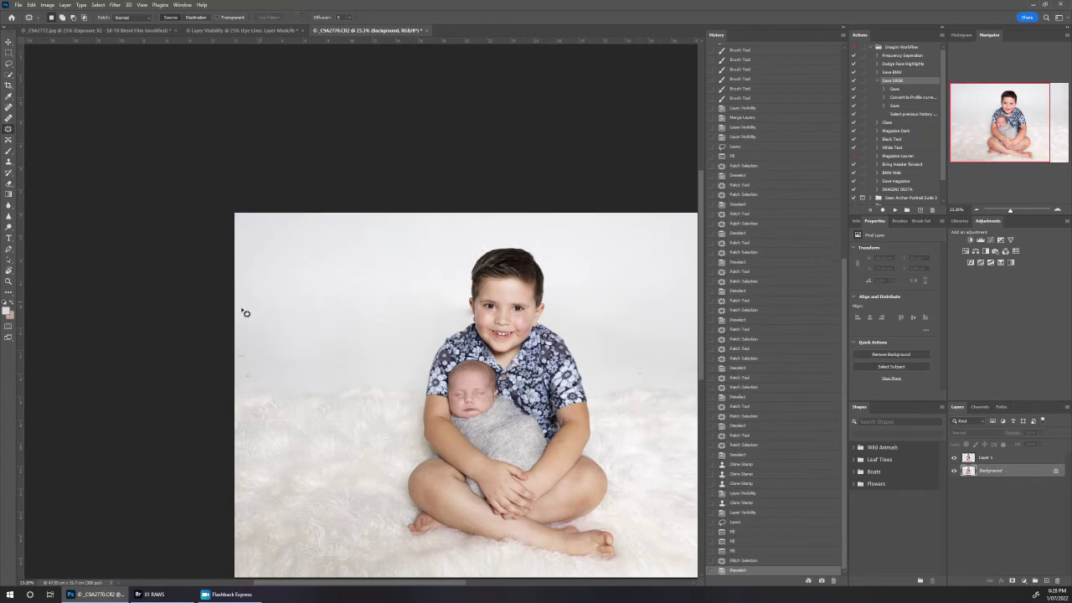
pyautogui.rightClick(285, 333)
pyautogui.click(274, 361)
pyautogui.moveTo(254, 352)
pyautogui.mouseDown()
pyautogui.moveTo(271, 364)
pyautogui.moveTo(249, 359)
pyautogui.moveTo(237, 381)
pyautogui.moveTo(280, 361)
pyautogui.moveTo(297, 335)
pyautogui.mouseUp()
pyautogui.hotkey('ctrl', 'd')
pyautogui.moveTo(254, 363)
pyautogui.mouseDown()
pyautogui.moveTo(304, 376)
pyautogui.moveTo(256, 366)
pyautogui.mouseUp()
pyautogui.moveTo(289, 354); pyautogui.dragTo(327, 318)
pyautogui.hotkey('ctrl', 'd')
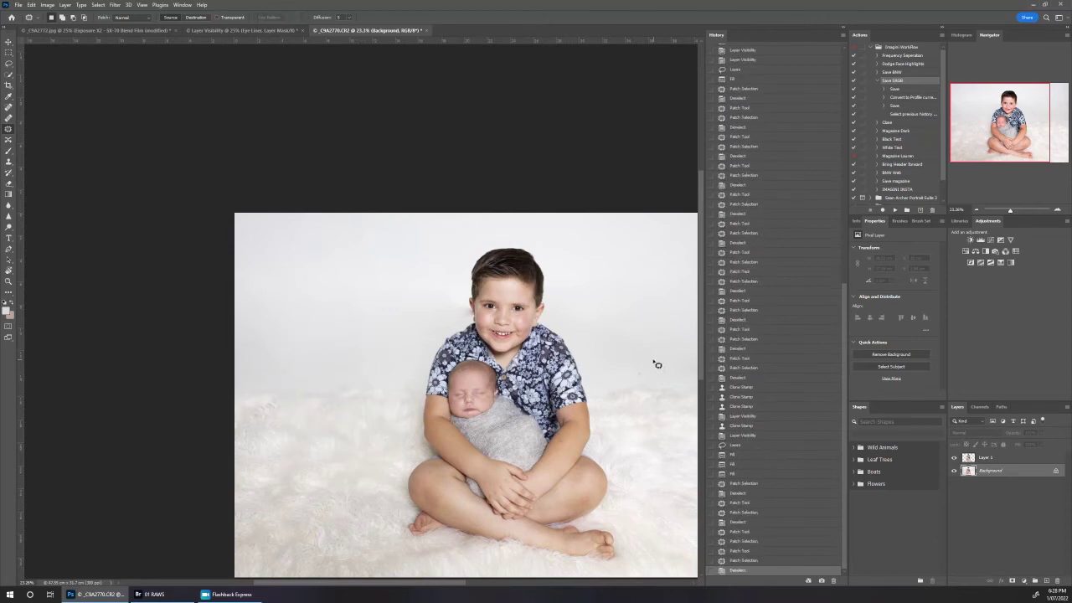
pyautogui.moveTo(657, 365)
pyautogui.mouseDown()
pyautogui.moveTo(666, 335)
pyautogui.moveTo(698, 372)
pyautogui.moveTo(682, 351)
pyautogui.mouseUp()
pyautogui.hotkey('ctrl', 'd')
pyautogui.hotkey('ctrl', 'd')
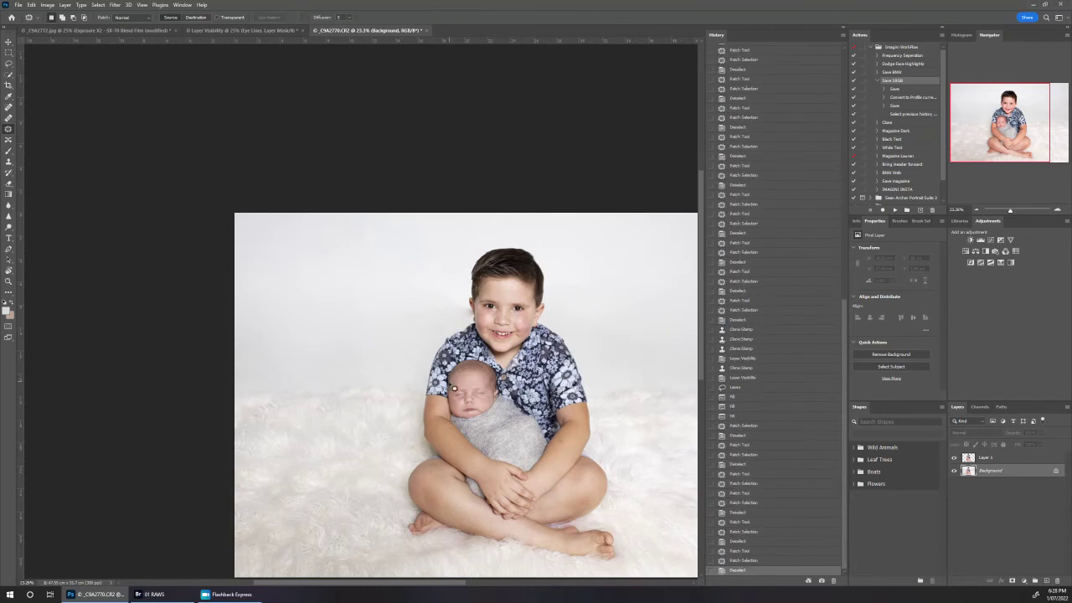
pyautogui.press('z')
pyautogui.moveTo(464, 331); pyautogui.dragTo(465, 331)
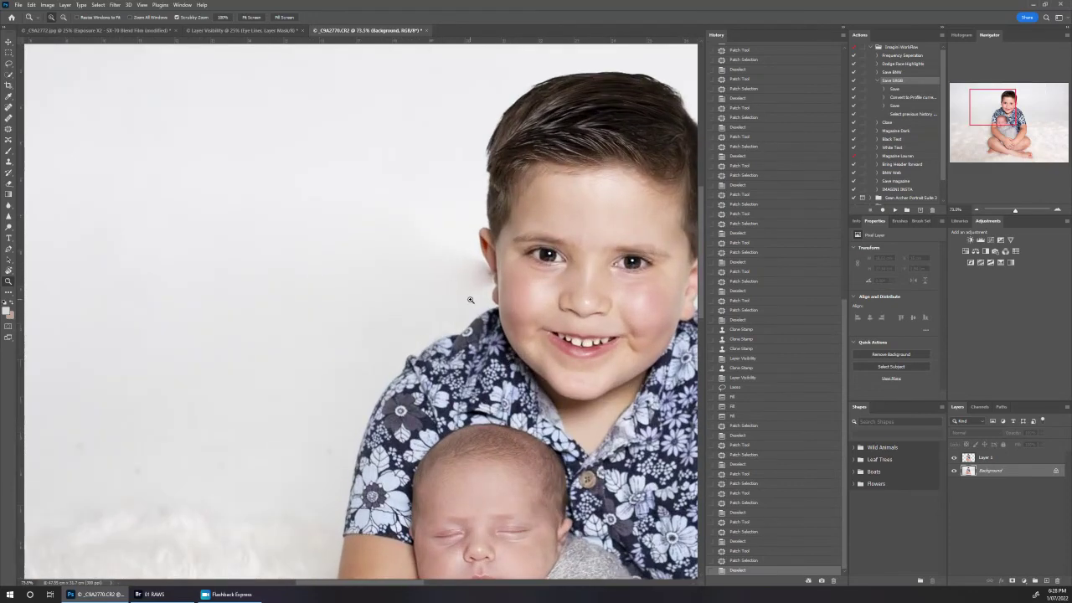
# - Try a clone stroke beside the ear, undo it, and toggle Layer 1 to compare
pyautogui.press('s')
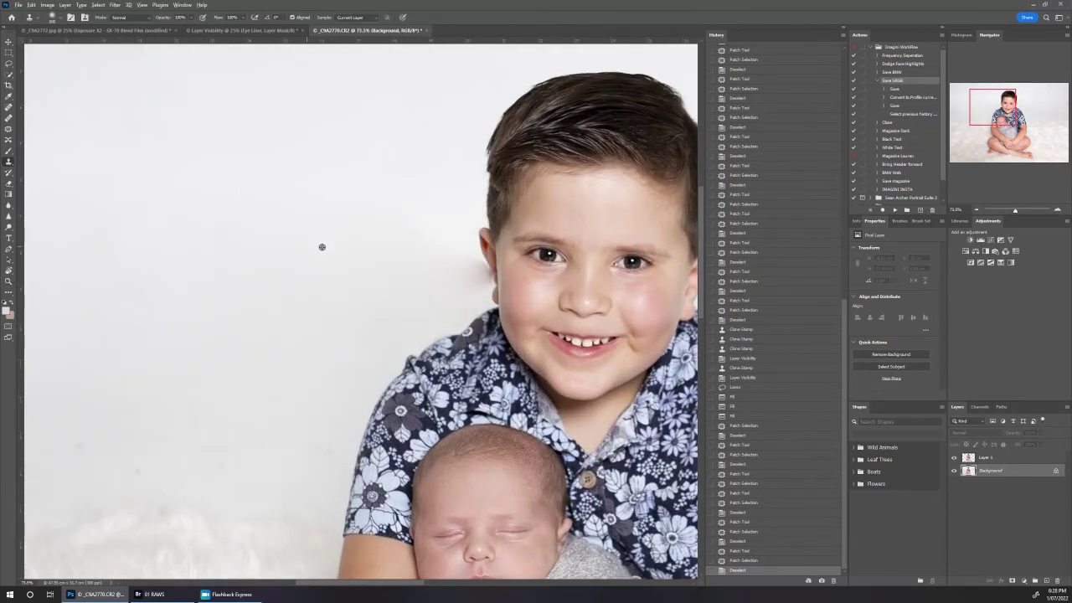
pyautogui.keyDown('alt'); pyautogui.click(321, 247); pyautogui.keyUp('alt')
pyautogui.moveTo(395, 270); pyautogui.dragTo(520, 268)
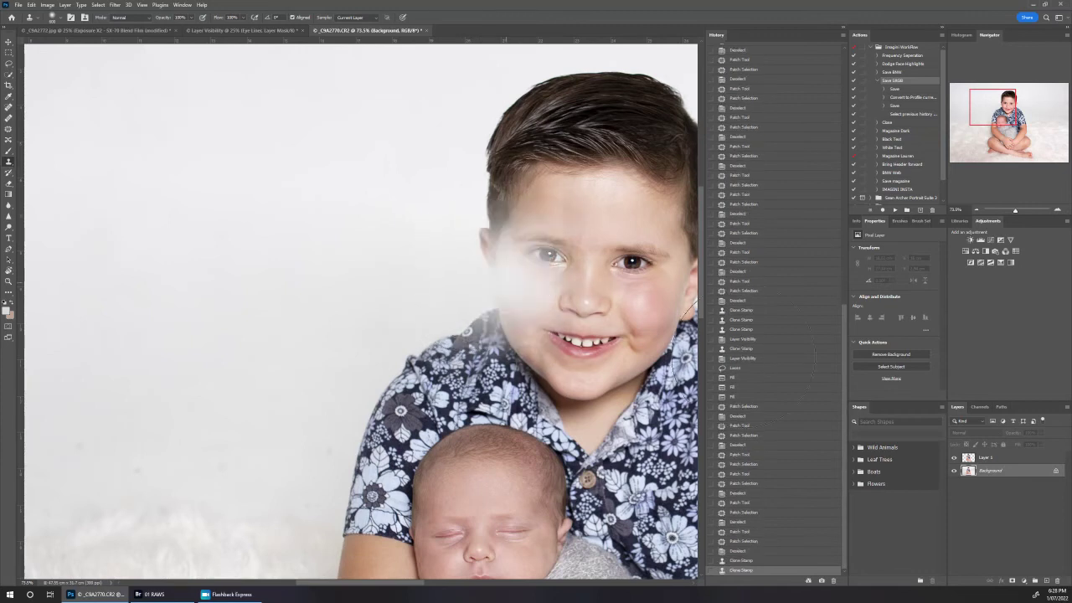
pyautogui.hotkey('ctrl', 'z')
pyautogui.click(954, 458)
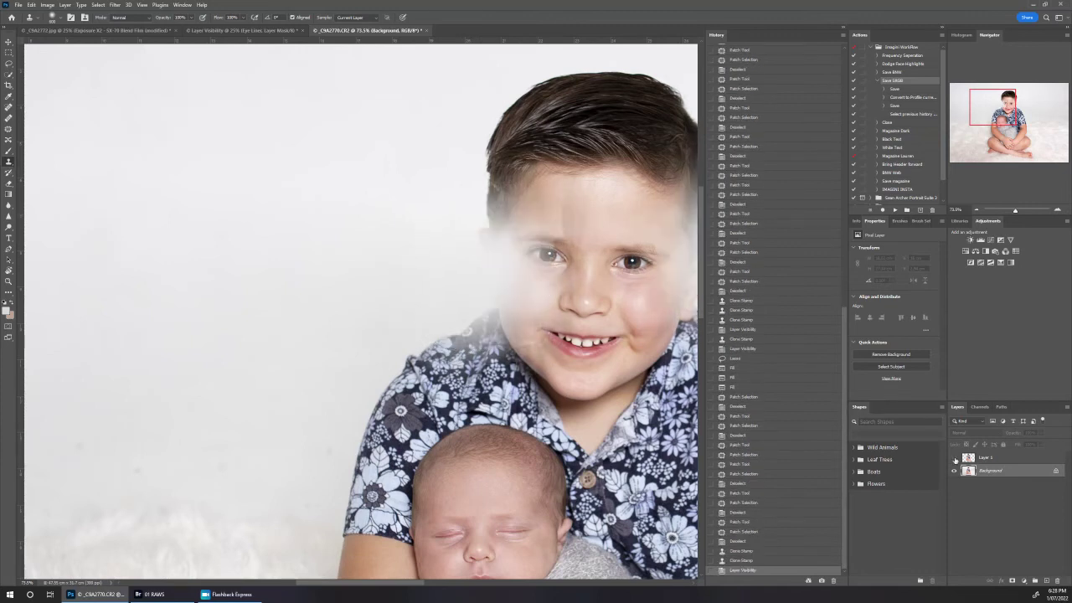
pyautogui.click(954, 458)
pyautogui.click(954, 458)
pyautogui.click(954, 458)
pyautogui.press('z')
pyautogui.moveTo(493, 265); pyautogui.dragTo(536, 268)
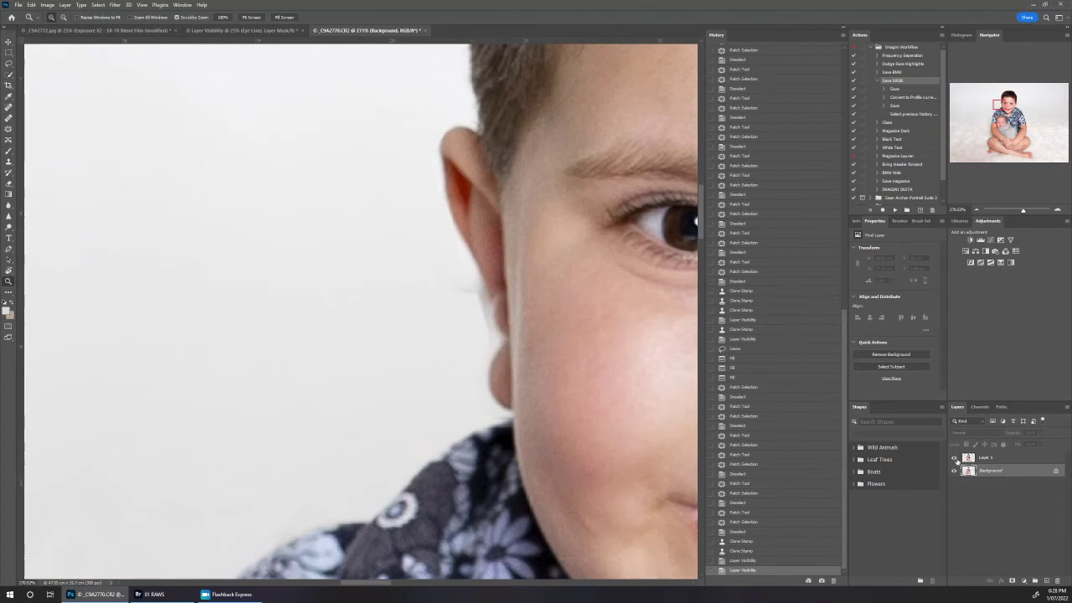
# - Add a layer mask to Layer 1 and brush it along the ear edge
pyautogui.click(986, 458)
pyautogui.click(1013, 580)
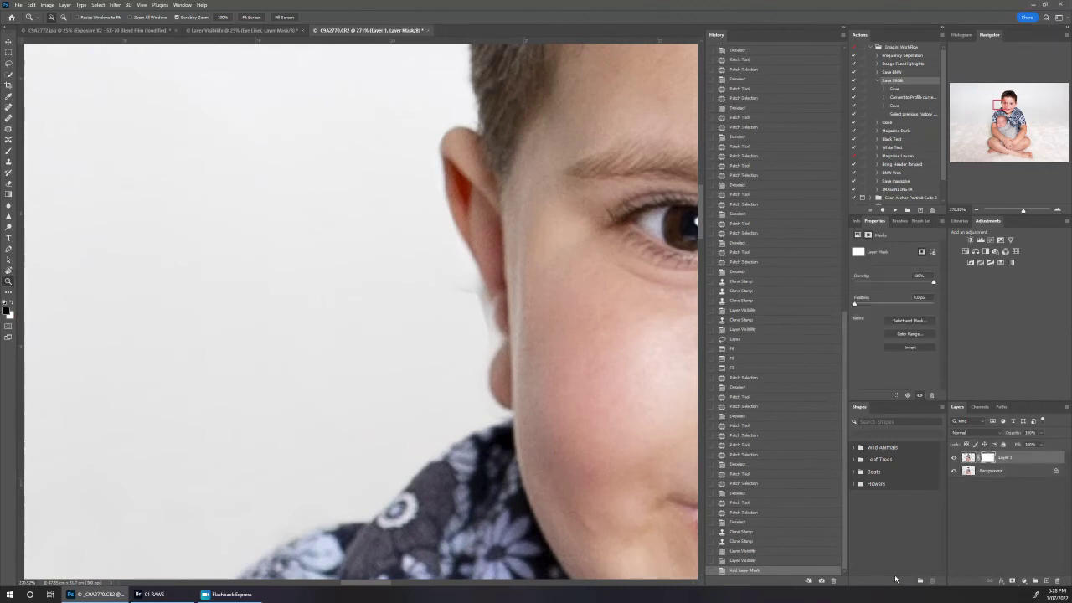
pyautogui.press('b')
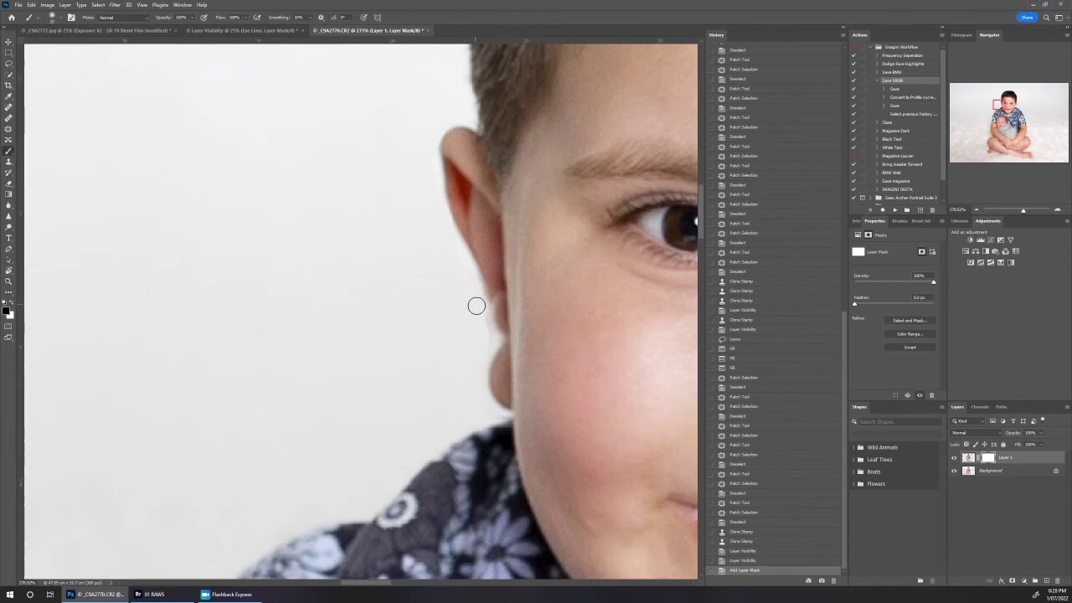
pyautogui.moveTo(486, 343)
pyautogui.mouseDown()
pyautogui.moveTo(478, 418)
pyautogui.moveTo(440, 394)
pyautogui.mouseUp()
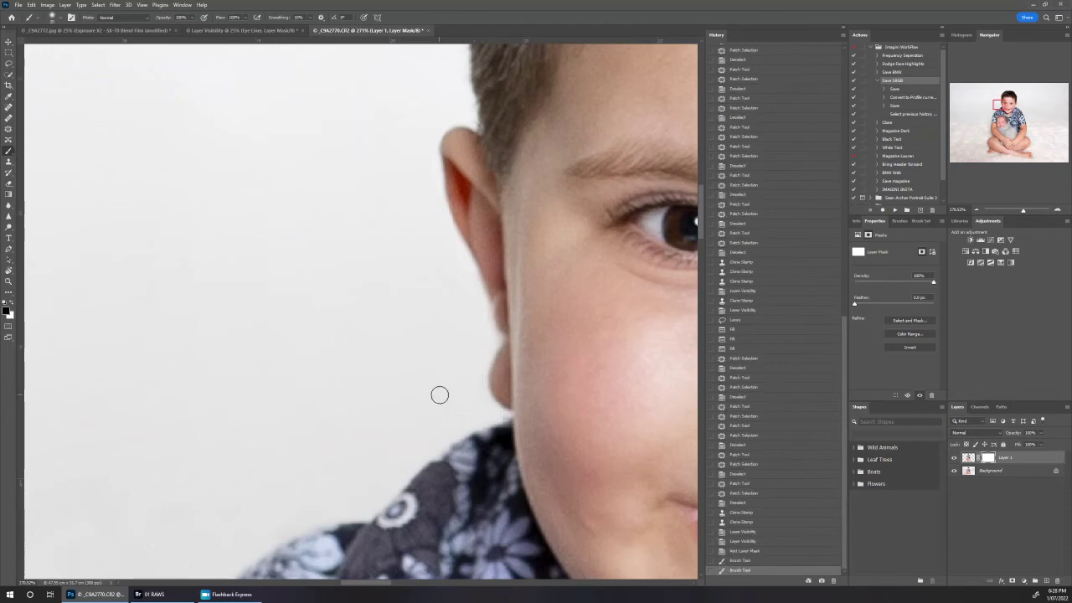
pyautogui.press('z')
pyautogui.click(252, 17)
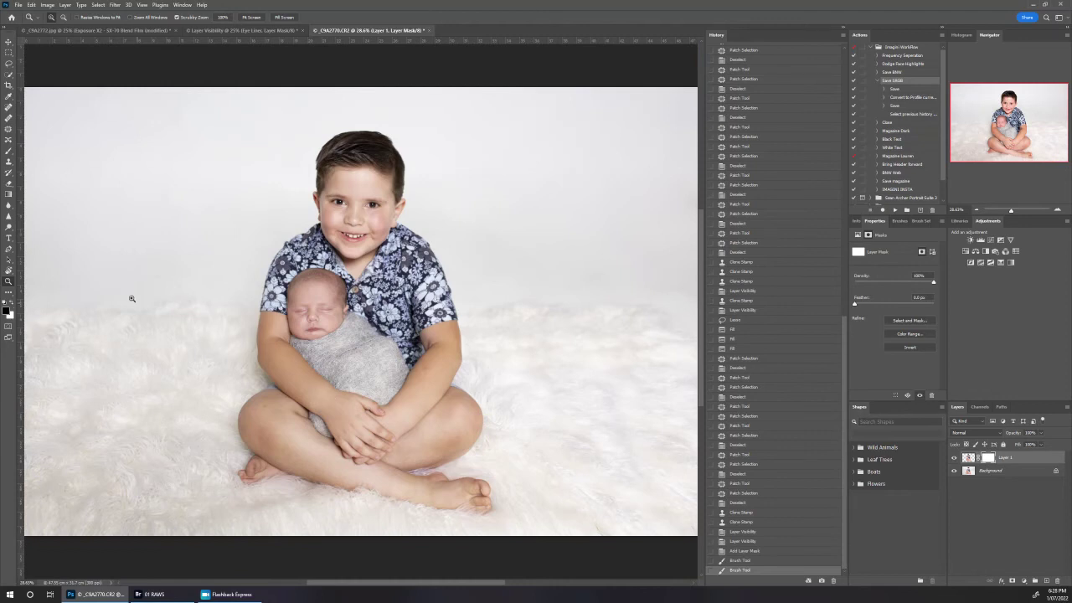
# - Zoom in and patch the first blemishes on the white wall left of the boy
pyautogui.moveTo(132, 299); pyautogui.dragTo(162, 327)
pyautogui.press('j')
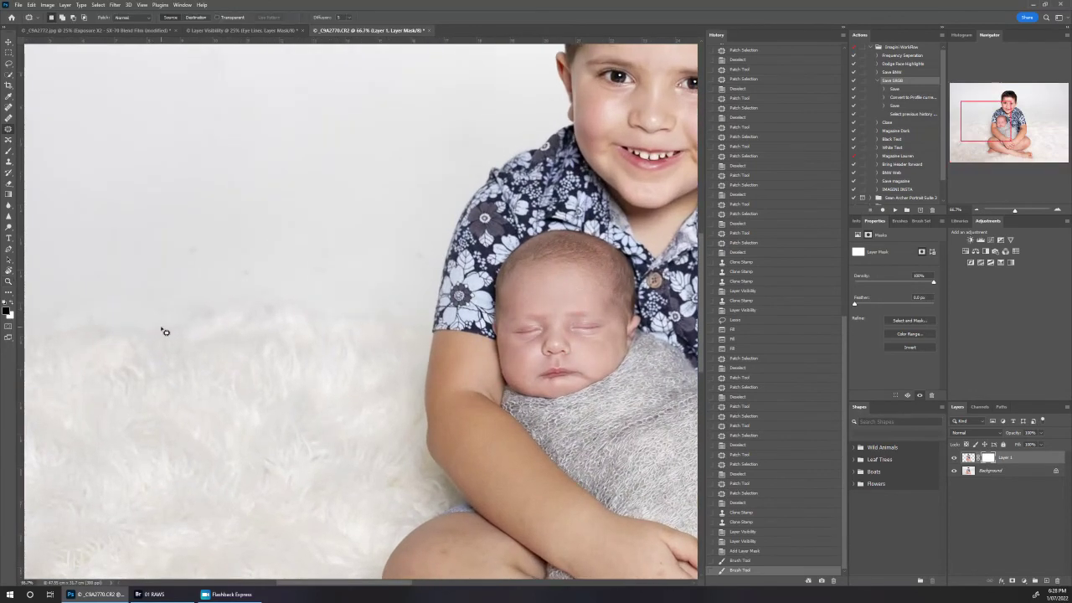
pyautogui.moveTo(254, 263)
pyautogui.mouseDown()
pyautogui.moveTo(258, 280)
pyautogui.moveTo(203, 239)
pyautogui.moveTo(179, 261)
pyautogui.moveTo(241, 215)
pyautogui.mouseUp()
pyautogui.hotkey('ctrl', 'd')
pyautogui.hotkey('ctrl', 'd')
pyautogui.moveTo(405, 269); pyautogui.dragTo(403, 236)
pyautogui.click(991, 472)
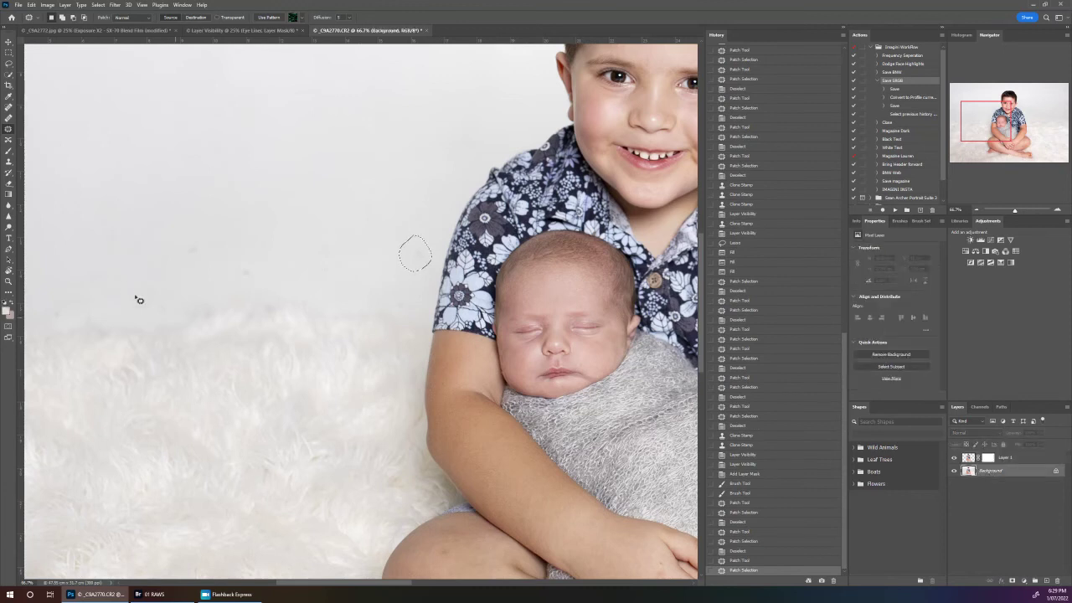
pyautogui.moveTo(233, 268); pyautogui.dragTo(260, 242)
pyautogui.hotkey('ctrl', 'd')
# - Patch the remaining wall spots near the boy's head, then zoom back out
pyautogui.moveTo(158, 241)
pyautogui.mouseDown()
pyautogui.moveTo(218, 268)
pyautogui.moveTo(206, 222)
pyautogui.mouseUp()
pyautogui.hotkey('ctrl', 'd')
pyautogui.moveTo(327, 244)
pyautogui.mouseDown()
pyautogui.moveTo(357, 274)
pyautogui.moveTo(352, 233)
pyautogui.mouseUp()
pyautogui.hotkey('ctrl', 'd')
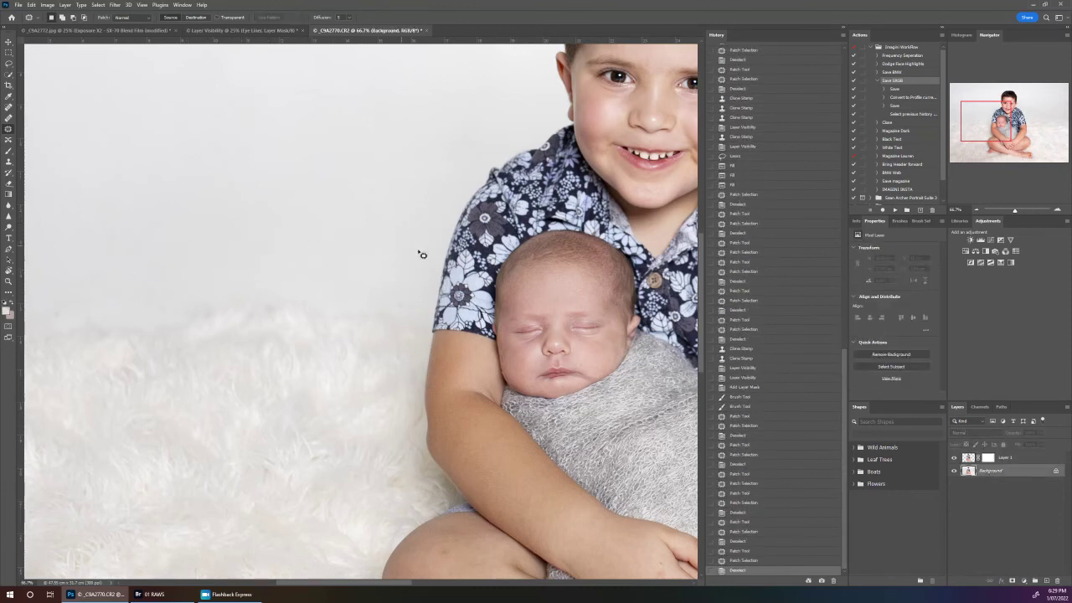
pyautogui.moveTo(414, 254)
pyautogui.mouseDown()
pyautogui.moveTo(433, 251)
pyautogui.moveTo(407, 227)
pyautogui.mouseUp()
pyautogui.hotkey('ctrl', 'd')
pyautogui.moveTo(390, 283)
pyautogui.mouseDown()
pyautogui.moveTo(402, 289)
pyautogui.moveTo(394, 293)
pyautogui.mouseUp()
pyautogui.moveTo(399, 295); pyautogui.dragTo(407, 282)
pyautogui.hotkey('ctrl', 'd')
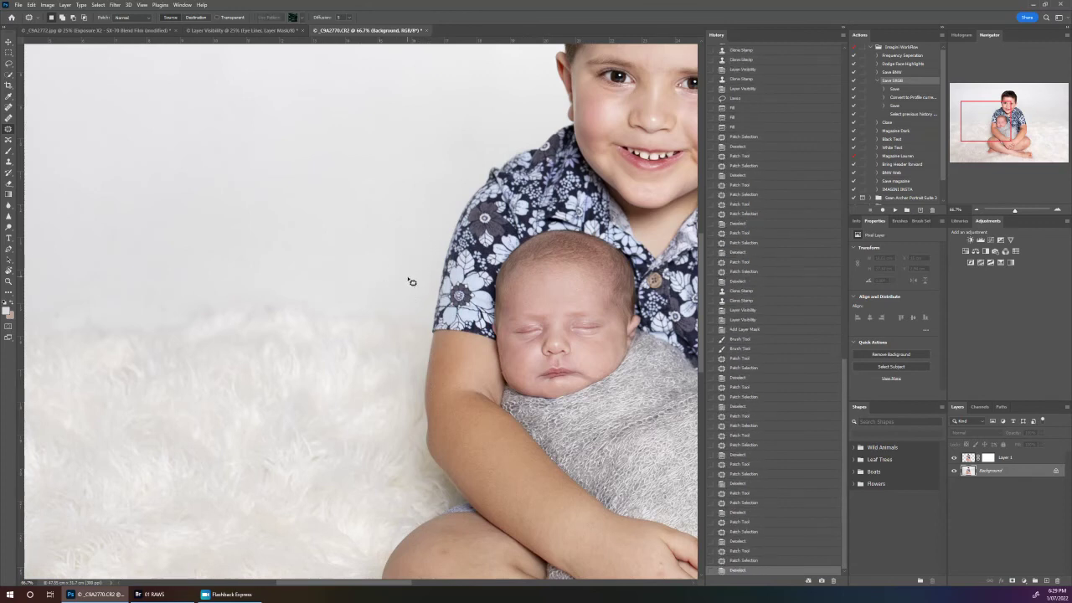
pyautogui.press('z')
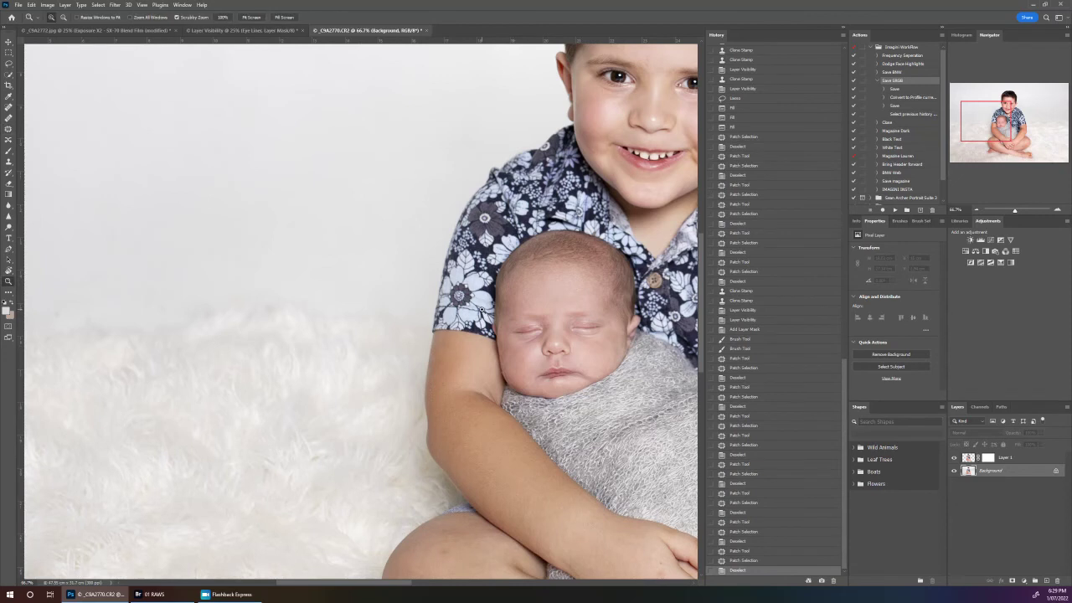
pyautogui.moveTo(482, 310); pyautogui.dragTo(328, 259)
# - Patch the mark on the right-side wall above the rug with clean wall from above
pyautogui.scroll(1, 625, 329)
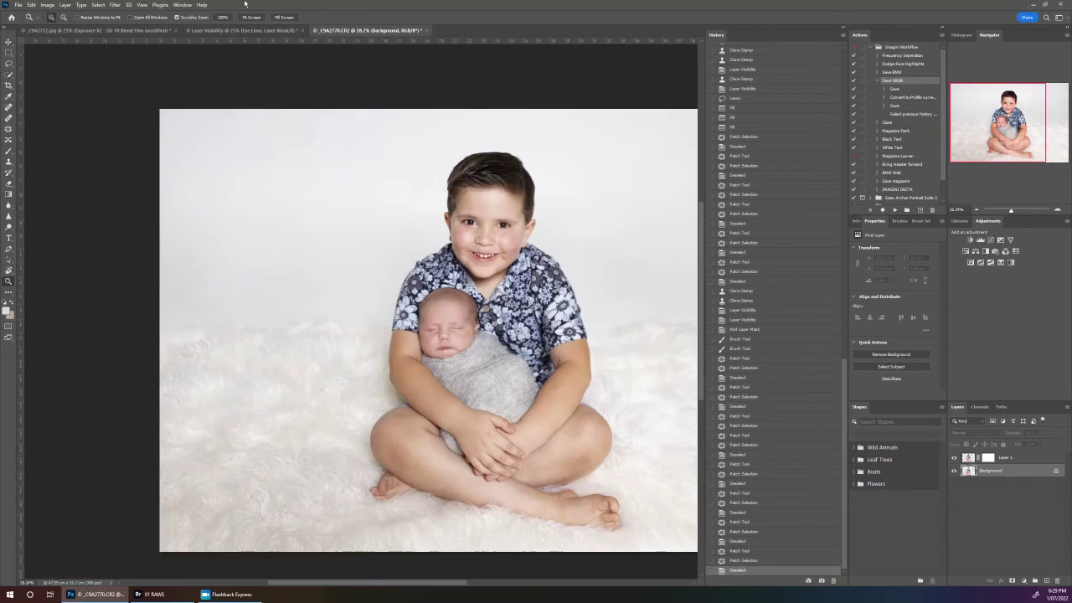
pyautogui.click(253, 18)
pyautogui.keyDown('alt'); pyautogui.click(340, 267); pyautogui.keyUp('alt')
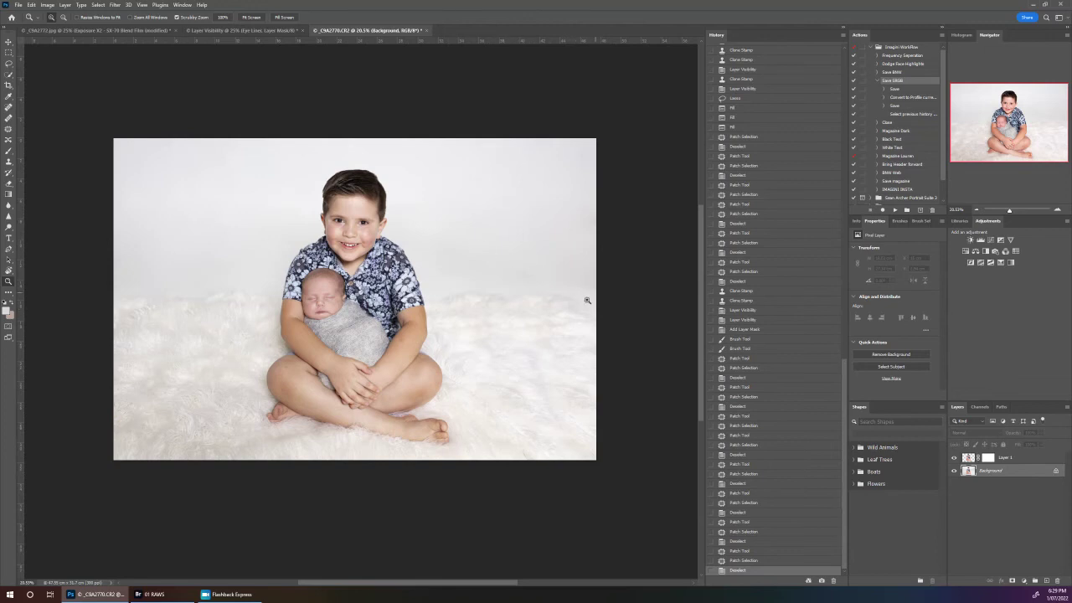
pyautogui.moveTo(586, 304); pyautogui.dragTo(606, 277)
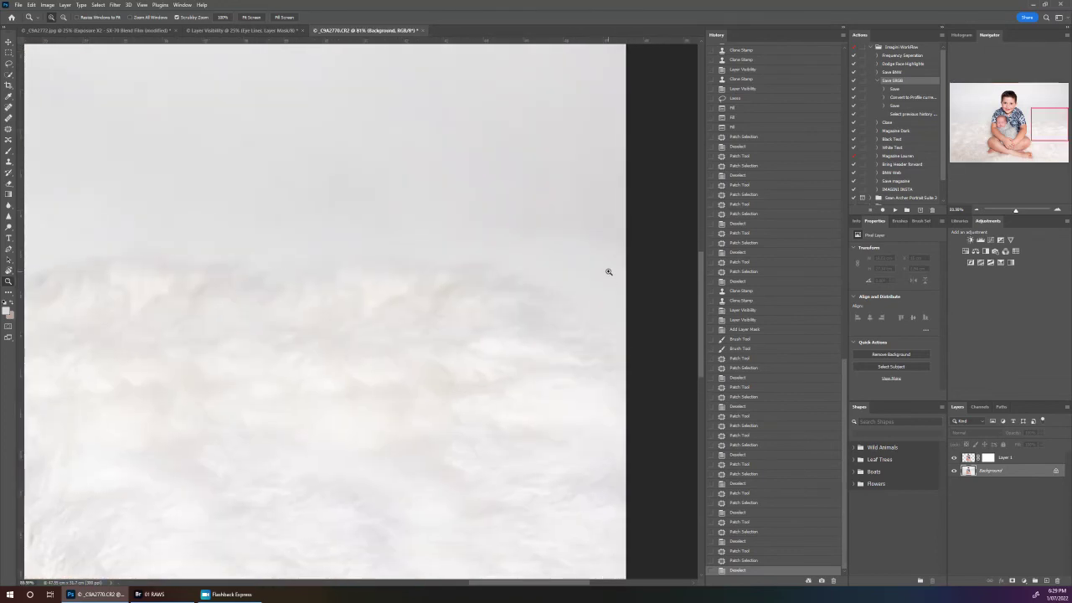
pyautogui.press('j')
pyautogui.moveTo(582, 223)
pyautogui.mouseDown()
pyautogui.moveTo(511, 218)
pyautogui.moveTo(496, 242)
pyautogui.moveTo(599, 264)
pyautogui.mouseUp()
pyautogui.moveTo(598, 211)
pyautogui.mouseDown()
pyautogui.moveTo(586, 217)
pyautogui.moveTo(507, 127)
pyautogui.mouseUp()
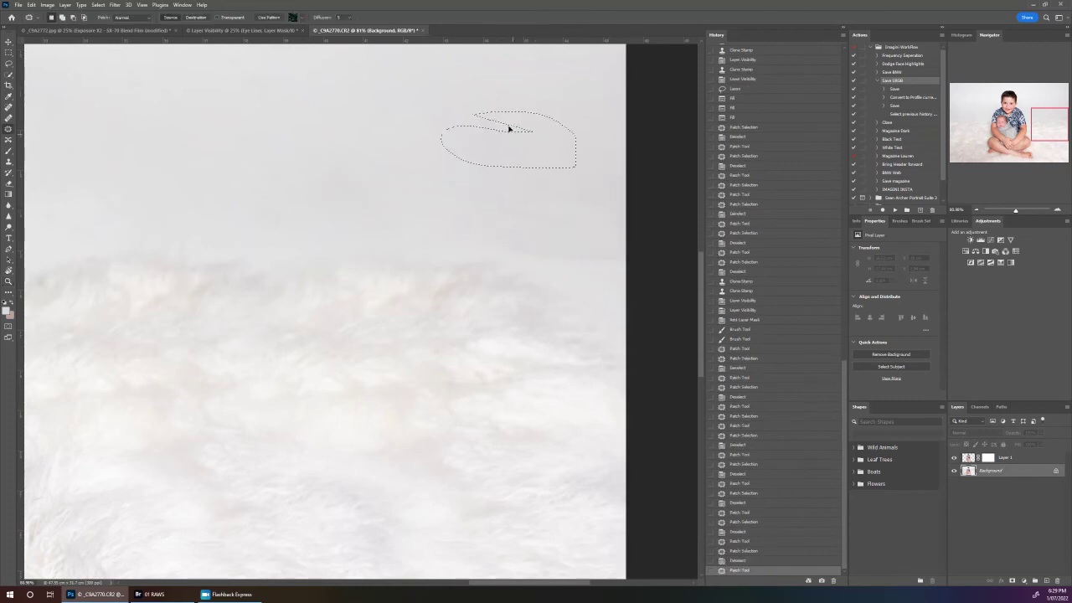
pyautogui.hotkey('ctrl', 'd')
pyautogui.click(8, 281)
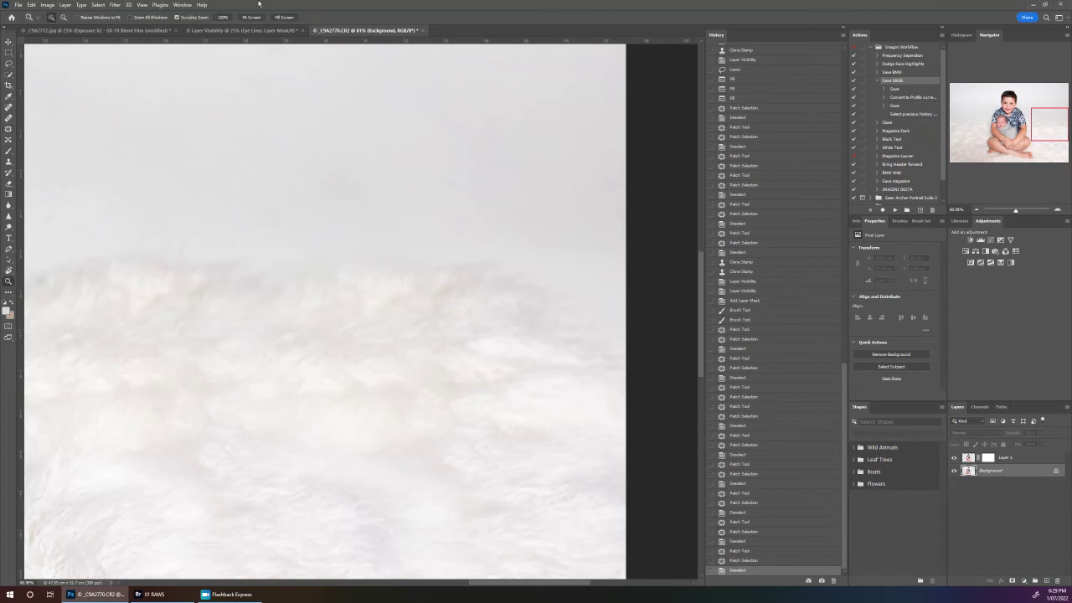
pyautogui.click(251, 16)
pyautogui.moveTo(311, 377); pyautogui.dragTo(301, 374)
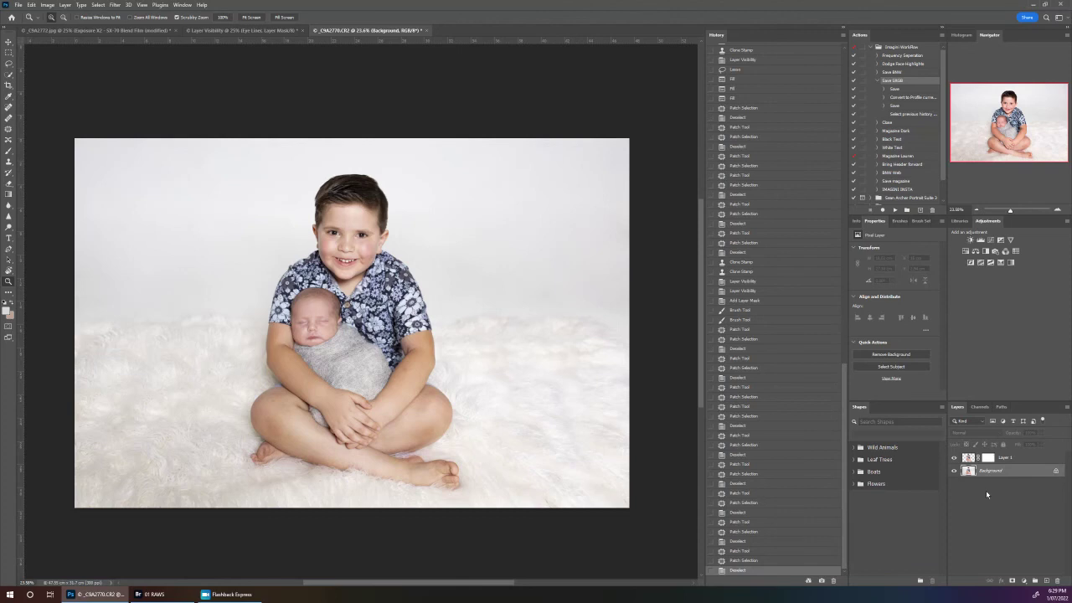
# - Add a new Layer 2 and sample the wall colour with the Eyedropper
pyautogui.hotkey('ctrl', 'shift', 'n')
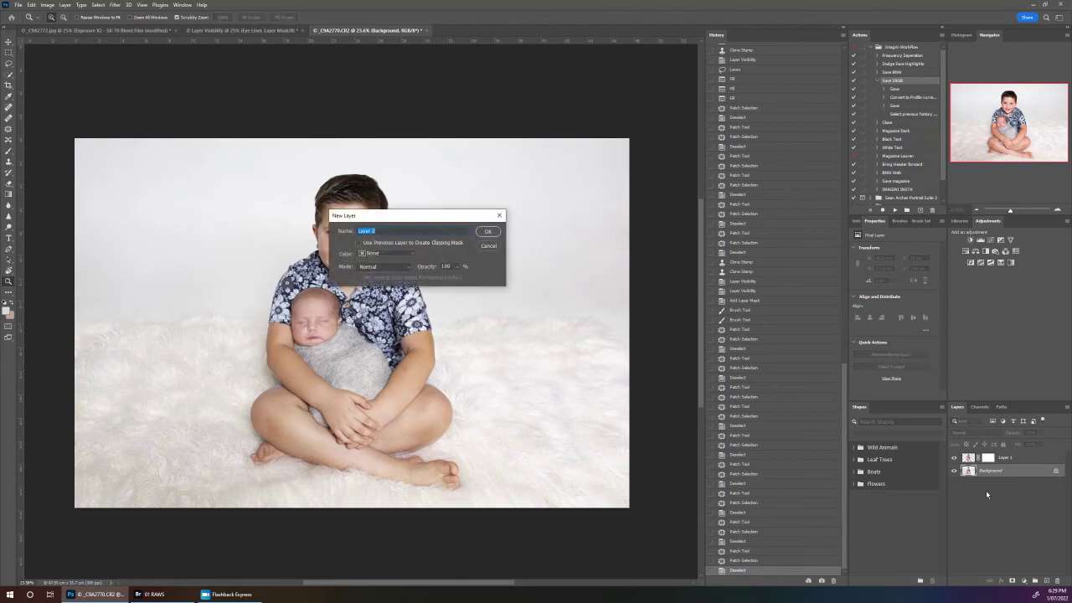
pyautogui.press('Return')
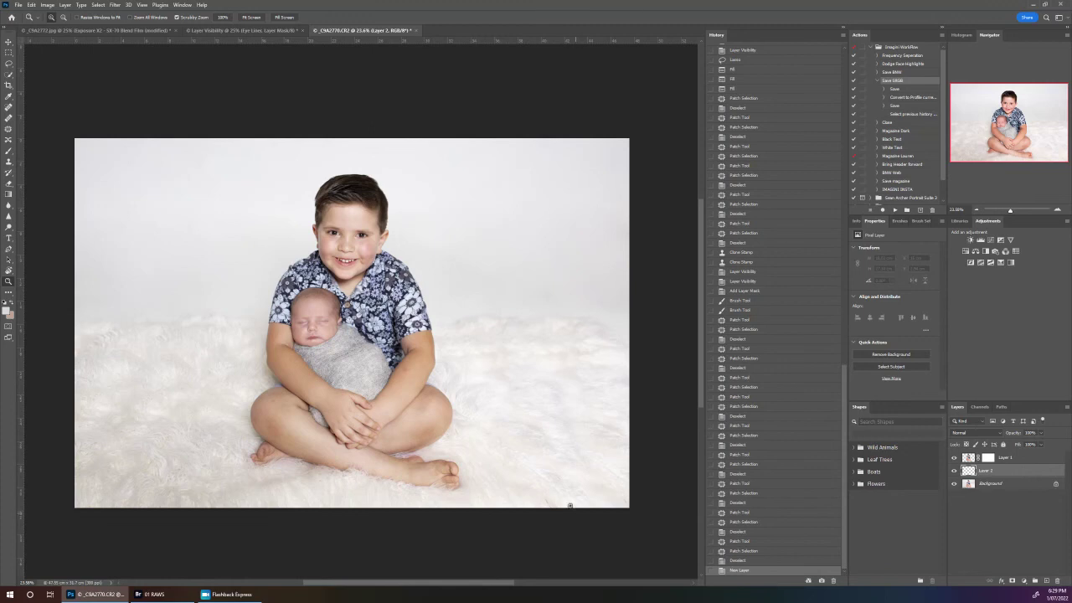
pyautogui.press('i')
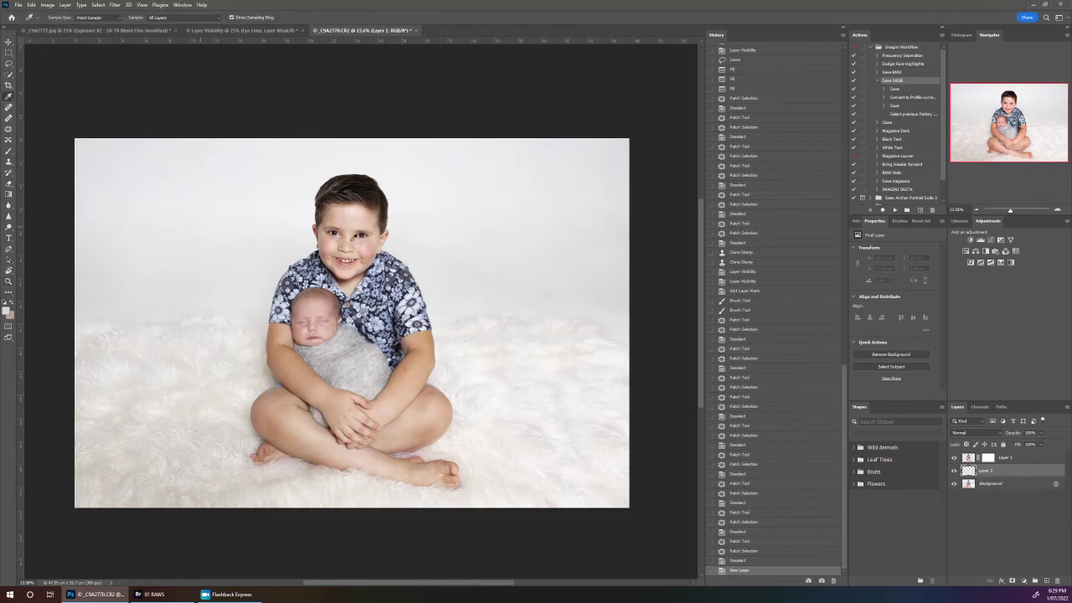
pyautogui.click(519, 210)
# - Brush soft, roughly 19% opacity strokes of wall colour across the upper background
pyautogui.press('b')
pyautogui.moveTo(181, 31); pyautogui.dragTo(165, 28)
pyautogui.click(168, 176)
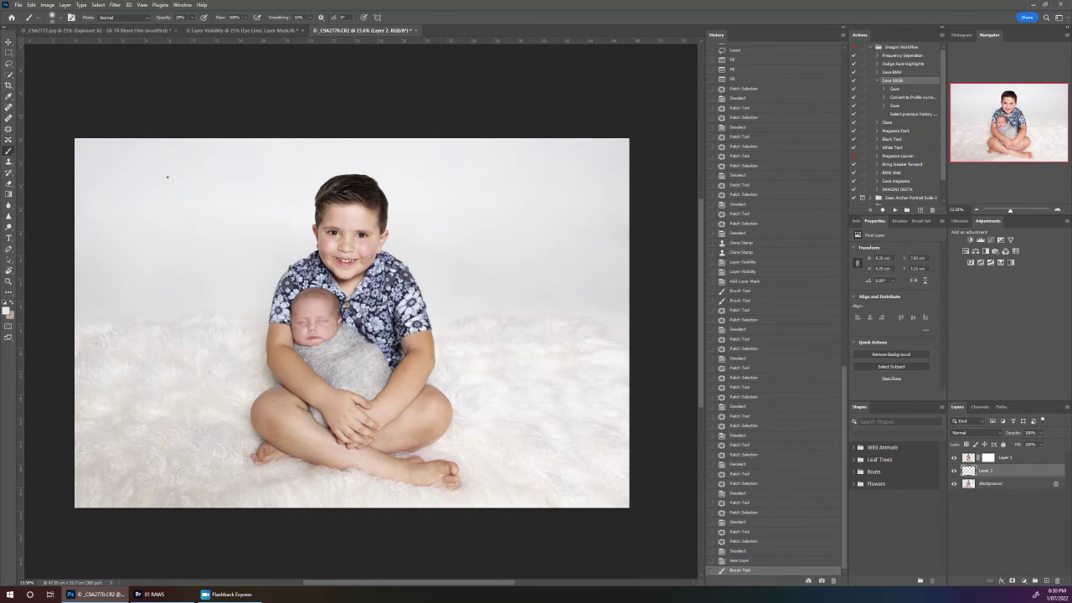
pyautogui.press(']')
pyautogui.press(']')
pyautogui.press(']')
pyautogui.press(']')
pyautogui.press(']')
pyautogui.press(']')
pyautogui.press(']')
pyautogui.press(']')
pyautogui.press(']')
pyautogui.press(']')
pyautogui.moveTo(129, 249)
pyautogui.mouseDown()
pyautogui.moveTo(234, 259)
pyautogui.moveTo(170, 175)
pyautogui.mouseUp()
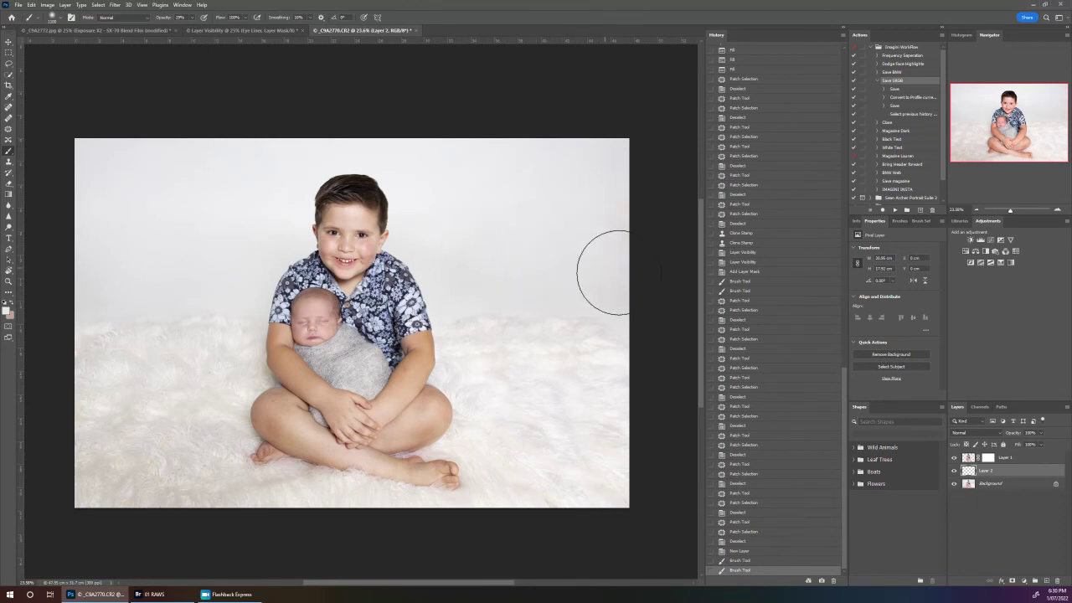
pyautogui.moveTo(590, 168)
pyautogui.mouseDown()
pyautogui.moveTo(494, 162)
pyautogui.moveTo(426, 125)
pyautogui.mouseUp()
# - Paint wall colour right of the head and toggle Layers 2 and 1 to compare
pyautogui.moveTo(506, 234); pyautogui.dragTo(601, 232)
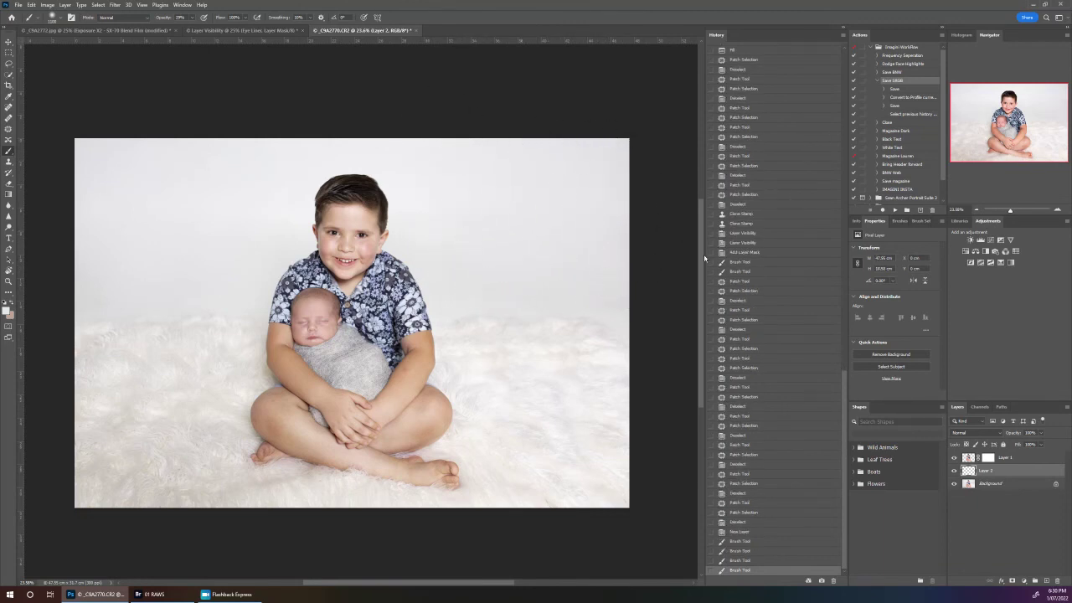
pyautogui.click(953, 472)
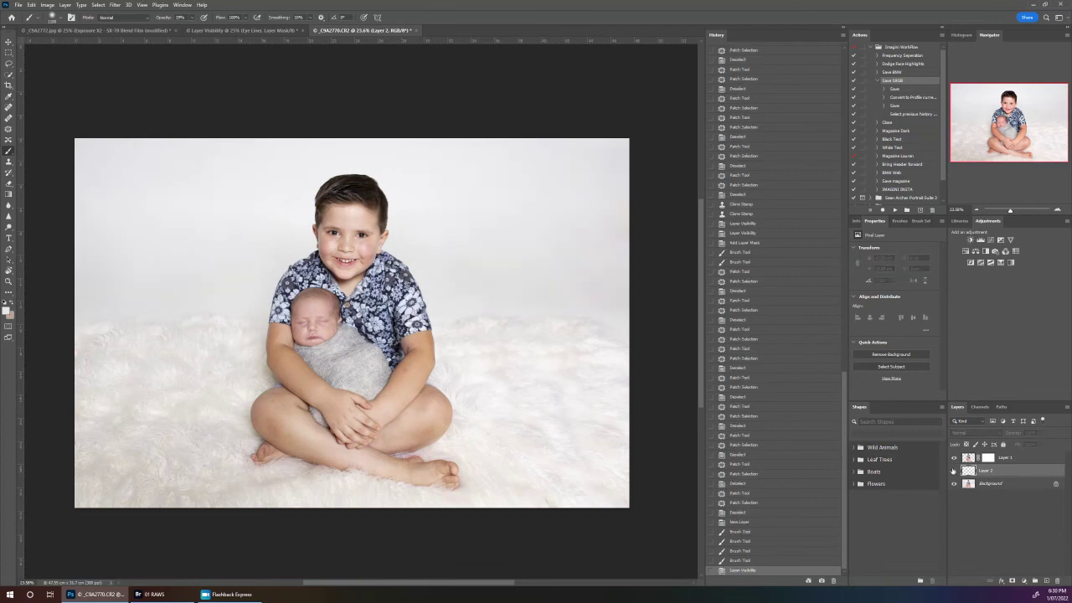
pyautogui.click(953, 472)
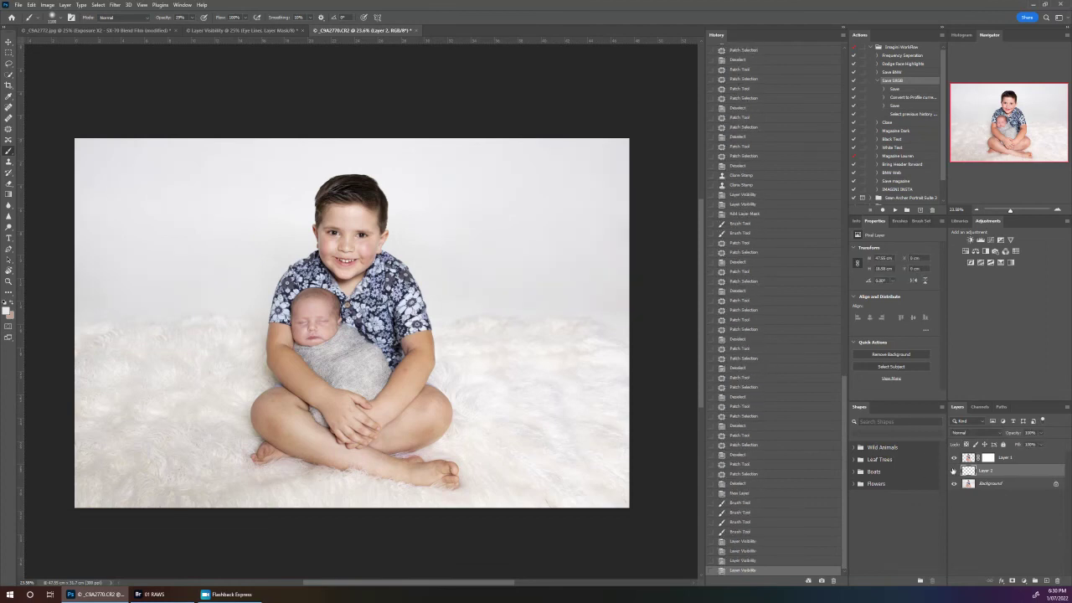
pyautogui.click(955, 458)
pyautogui.click(955, 458)
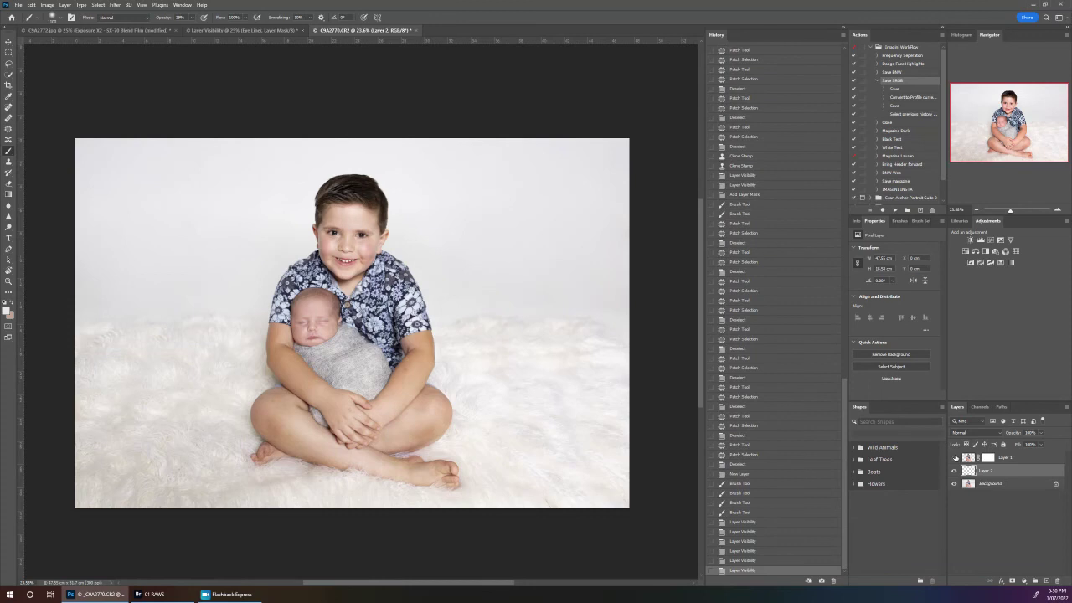
pyautogui.click(955, 458)
pyautogui.click(955, 459)
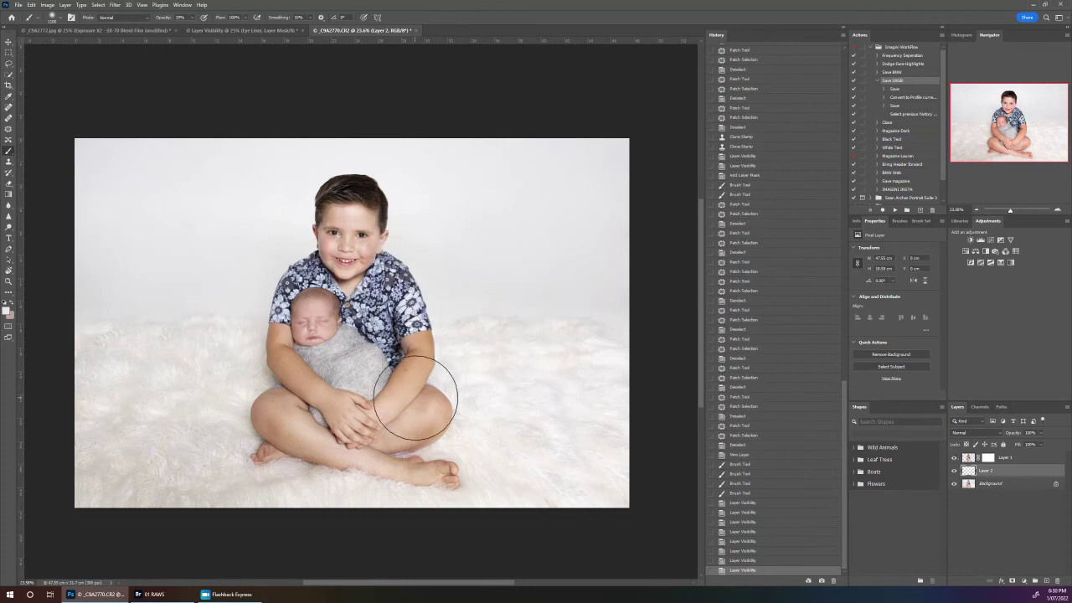
# - Fit the photo on screen and flatten the image into a single Background layer
pyautogui.press('z')
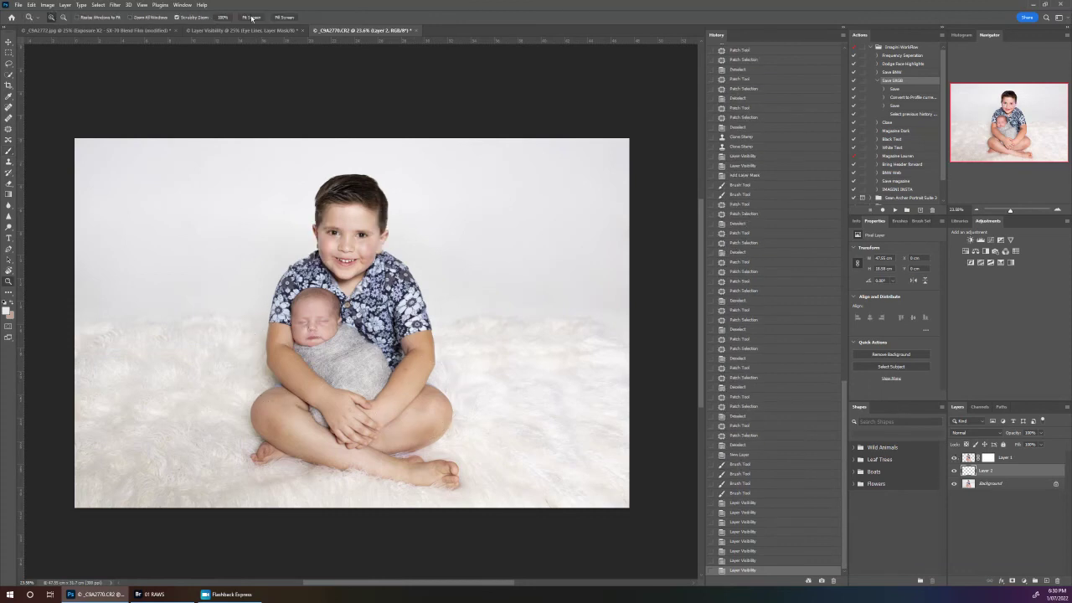
pyautogui.click(251, 16)
pyautogui.keyDown('alt'); pyautogui.click(469, 327); pyautogui.keyUp('alt')
pyautogui.keyDown('alt'); pyautogui.click(484, 339); pyautogui.keyUp('alt')
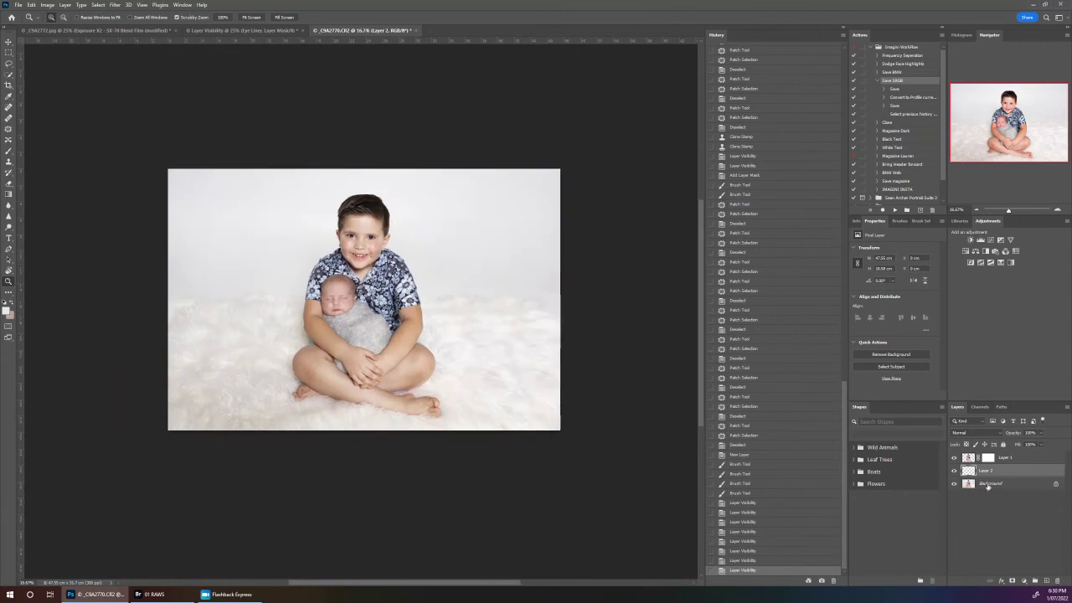
pyautogui.rightClick(990, 484)
pyautogui.click(1015, 463)
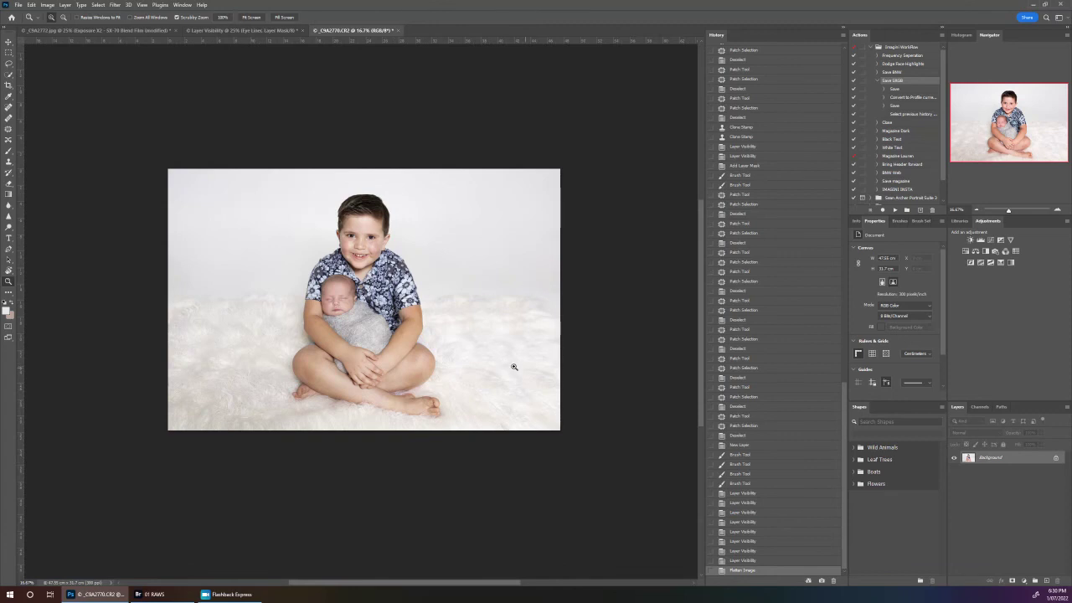
pyautogui.moveTo(520, 341)
pyautogui.mouseDown()
pyautogui.moveTo(577, 389)
pyautogui.moveTo(519, 354)
pyautogui.mouseUp()
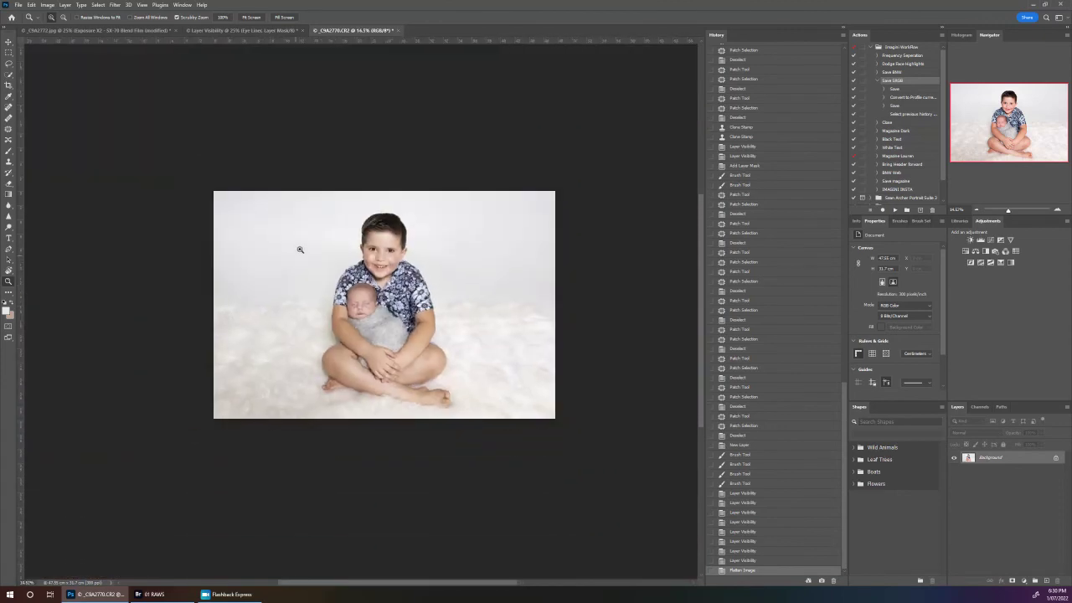